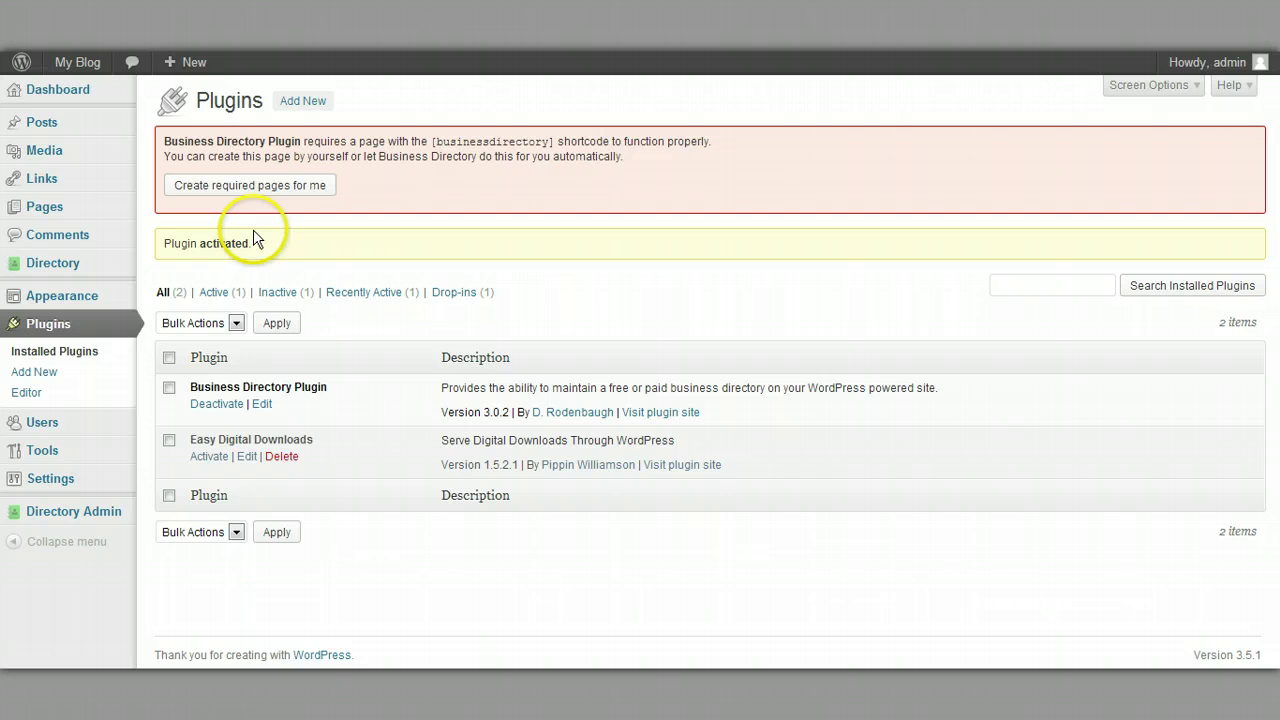
- Have Business Directory create its required pages automatically, and check for the Business Directory page in the site's page list
left_click(249, 189)
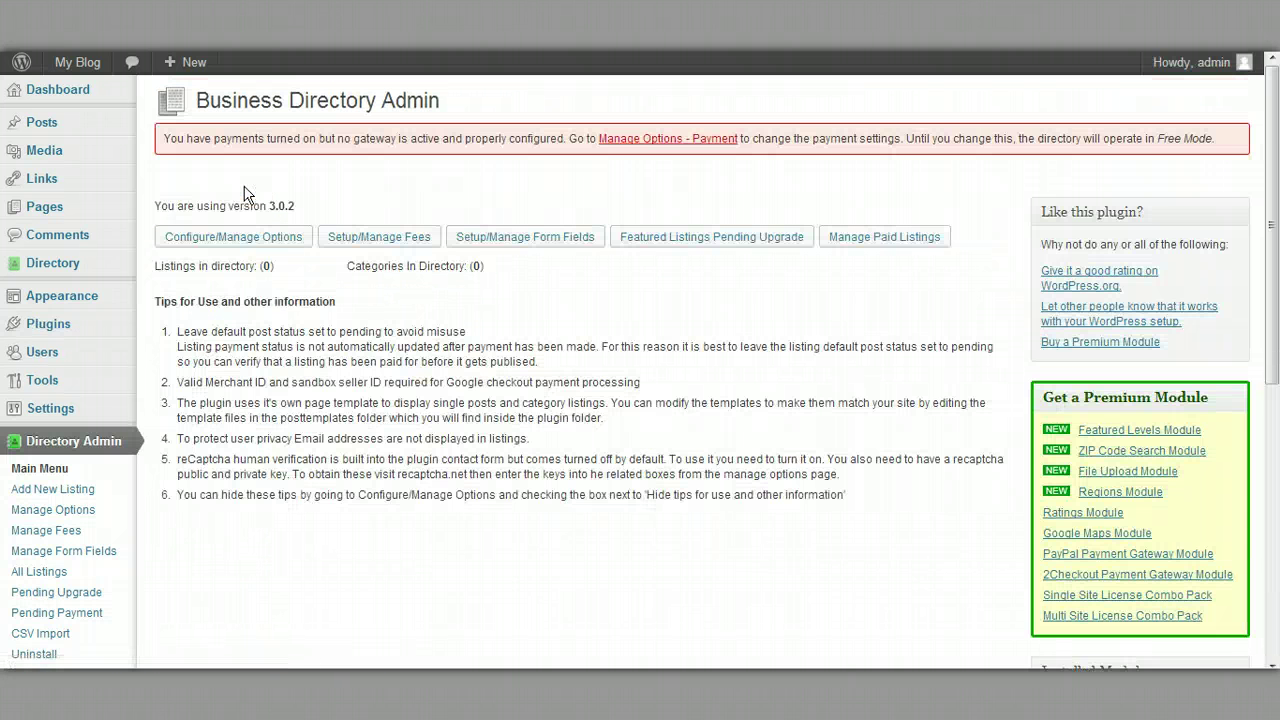
left_click(58, 208)
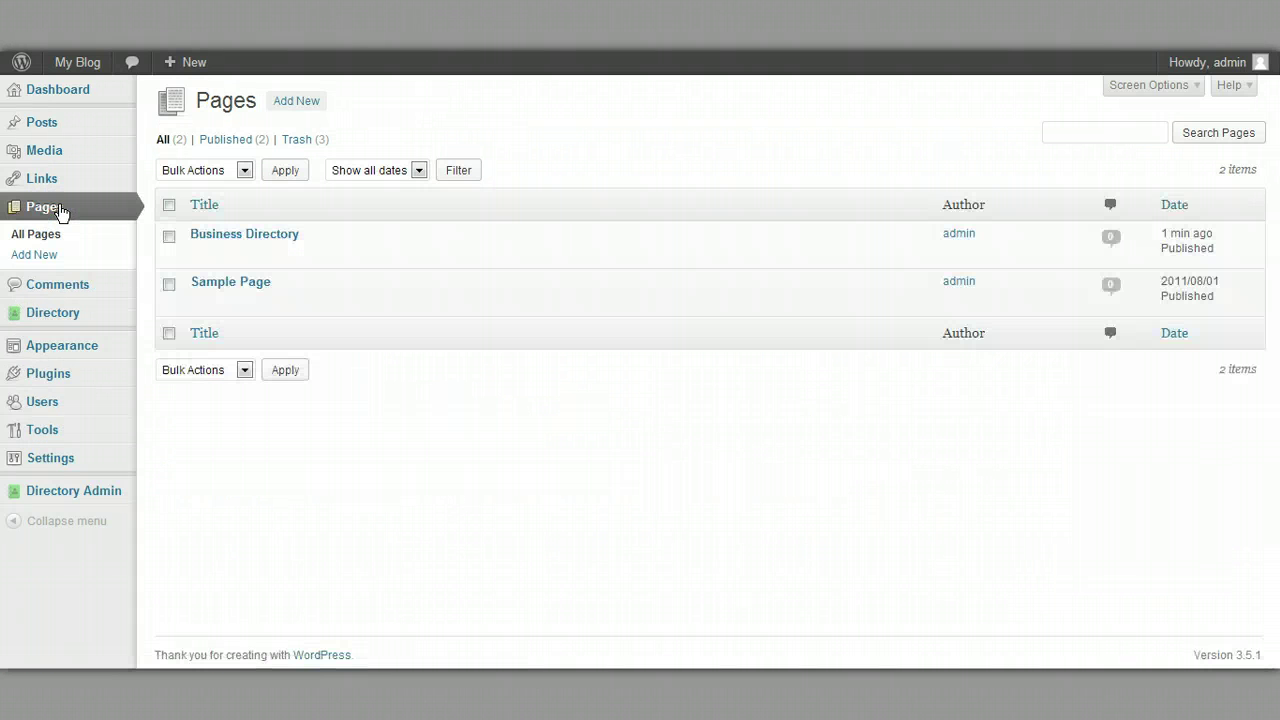
mouse_move(236, 236)
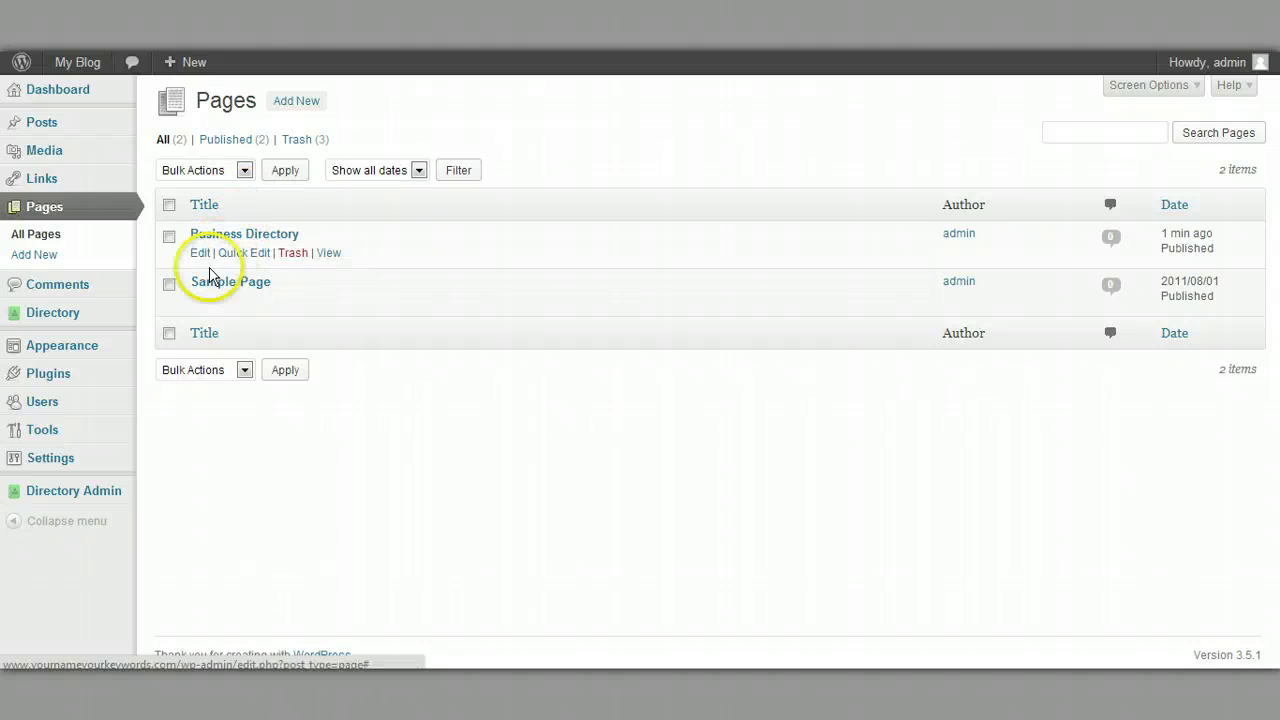
- Look through the available directory management options and review the Business Directory Admin overview with its usage tips
mouse_move(82, 316)
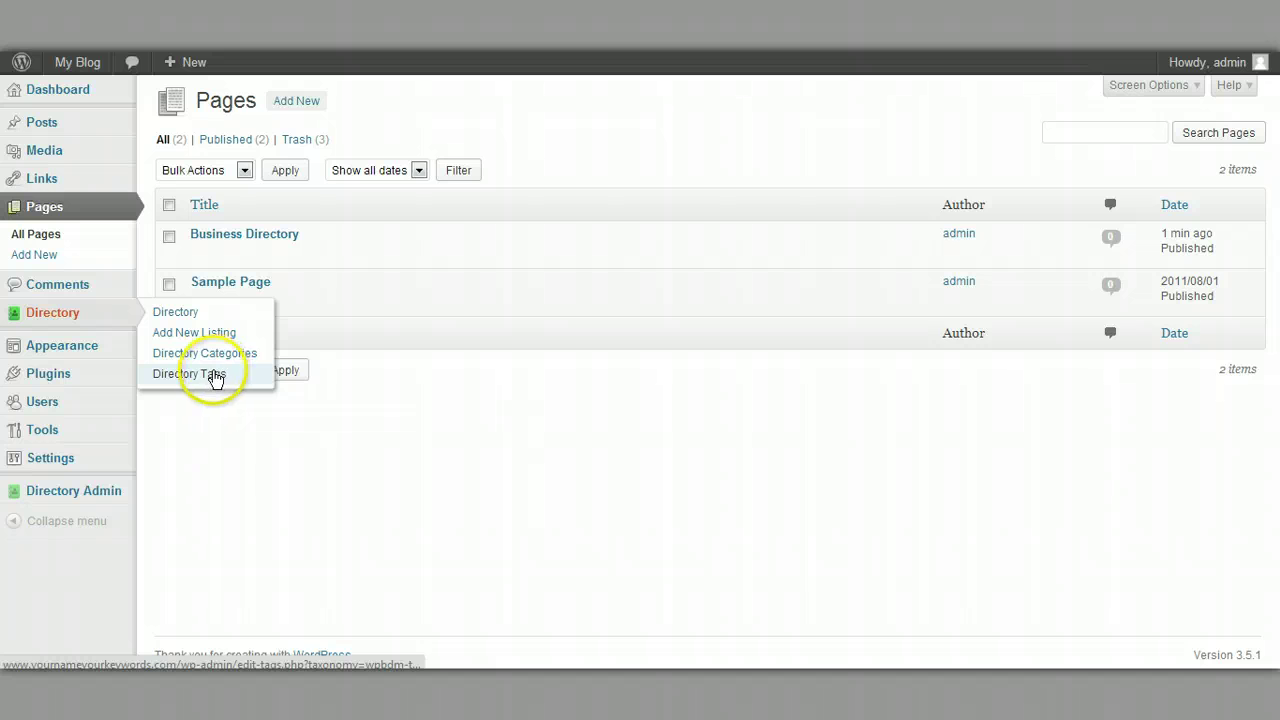
mouse_move(97, 495)
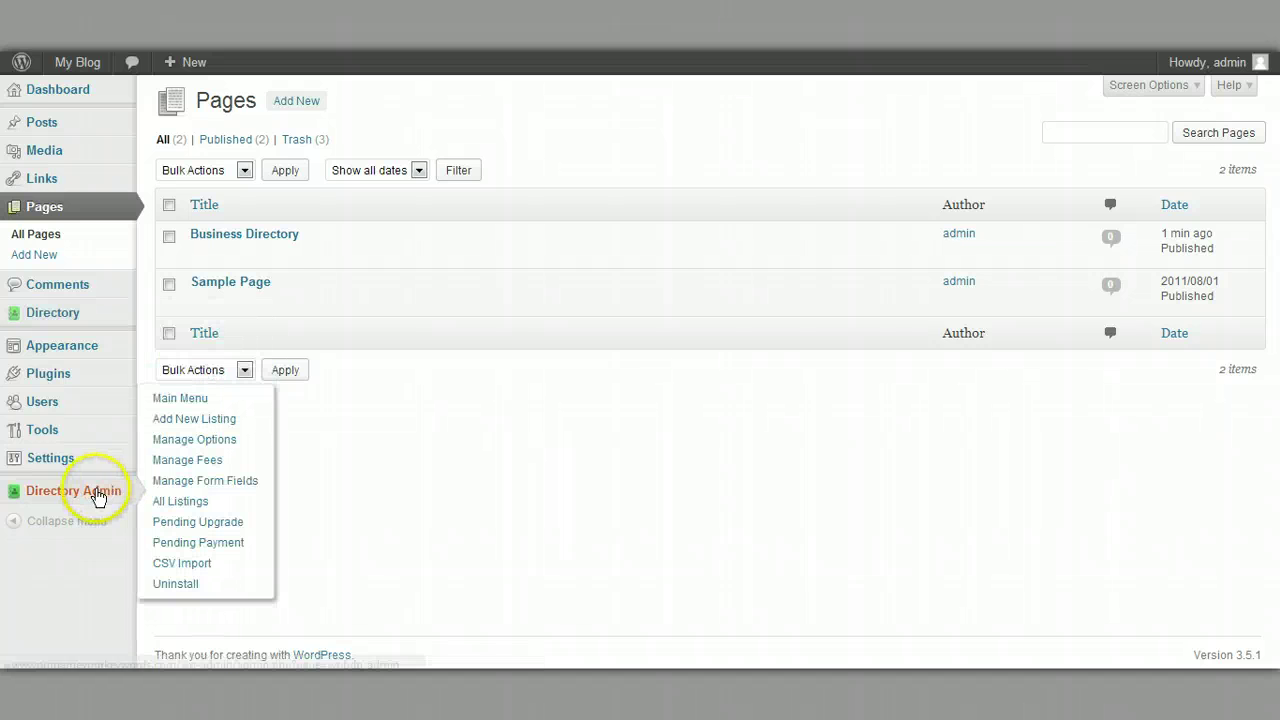
left_click(96, 497)
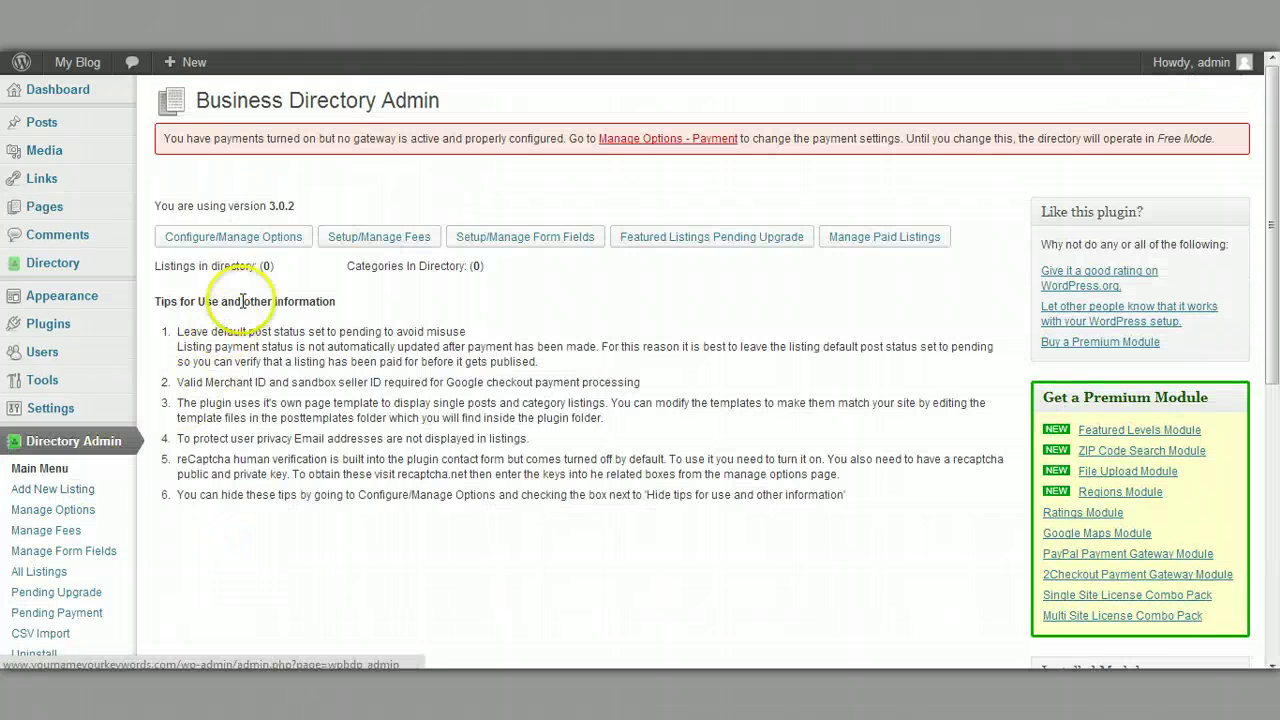
scroll(262, 325, "down", 1)
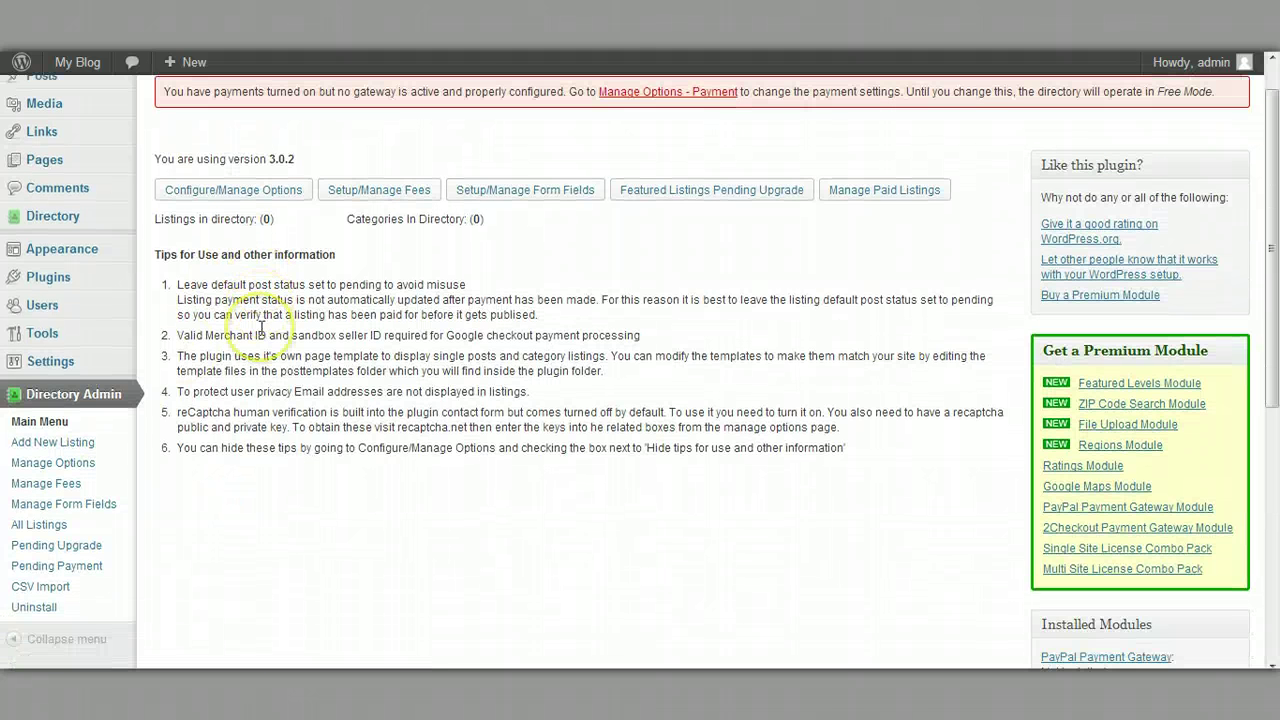
scroll(262, 325, "up", 1)
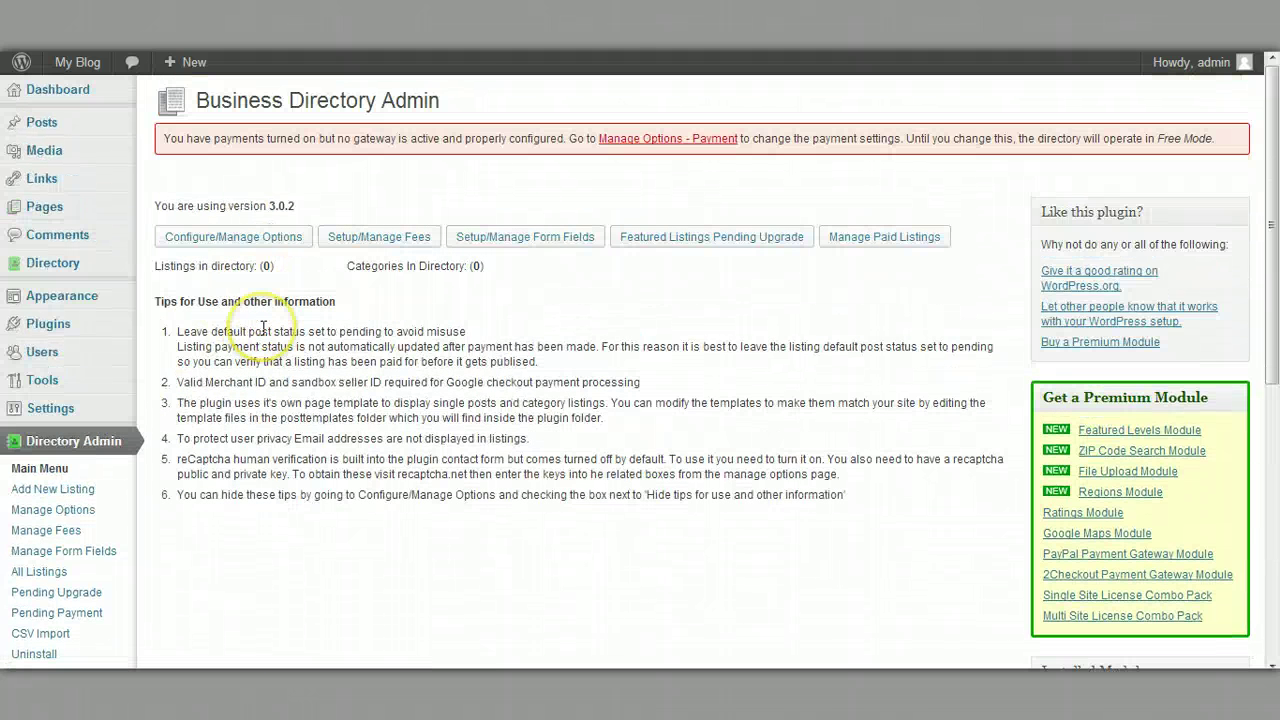
- Open the directory's configuration options and review the general permalink, reCAPTCHA, display and miscellaneous settings
left_click(242, 240)
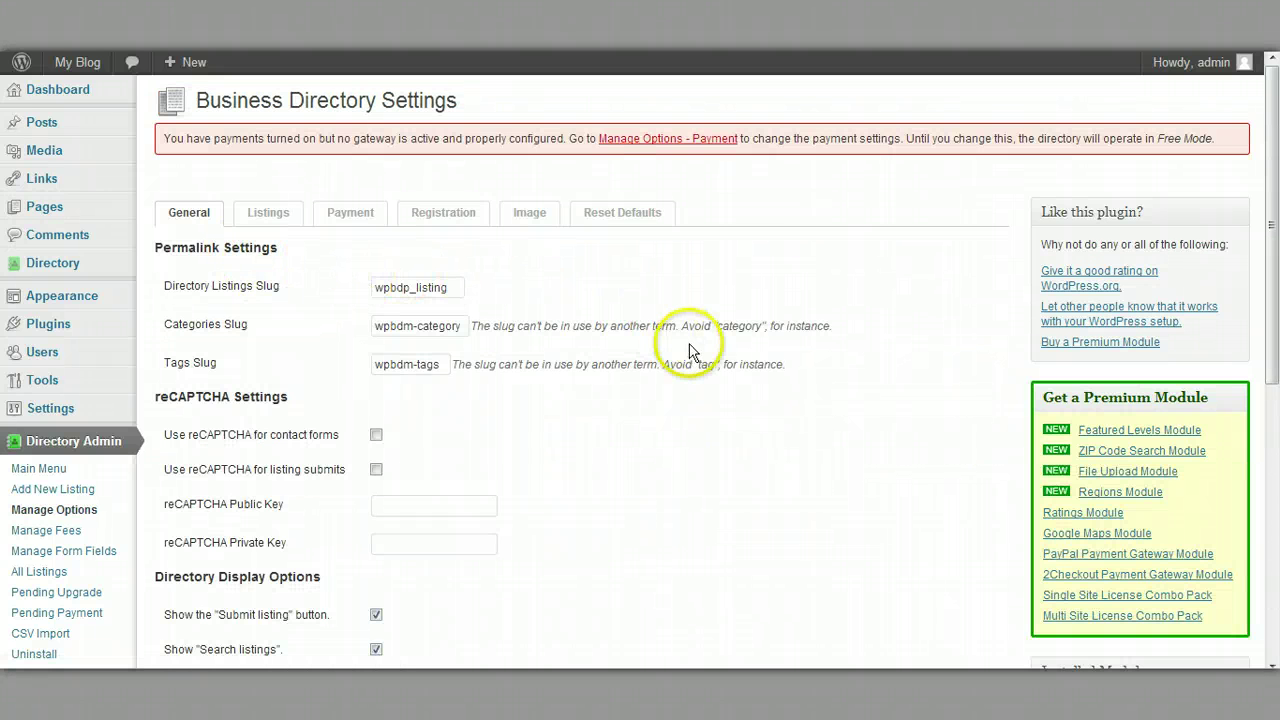
scroll(689, 352, "down", 1)
scroll(689, 352, "down", 3)
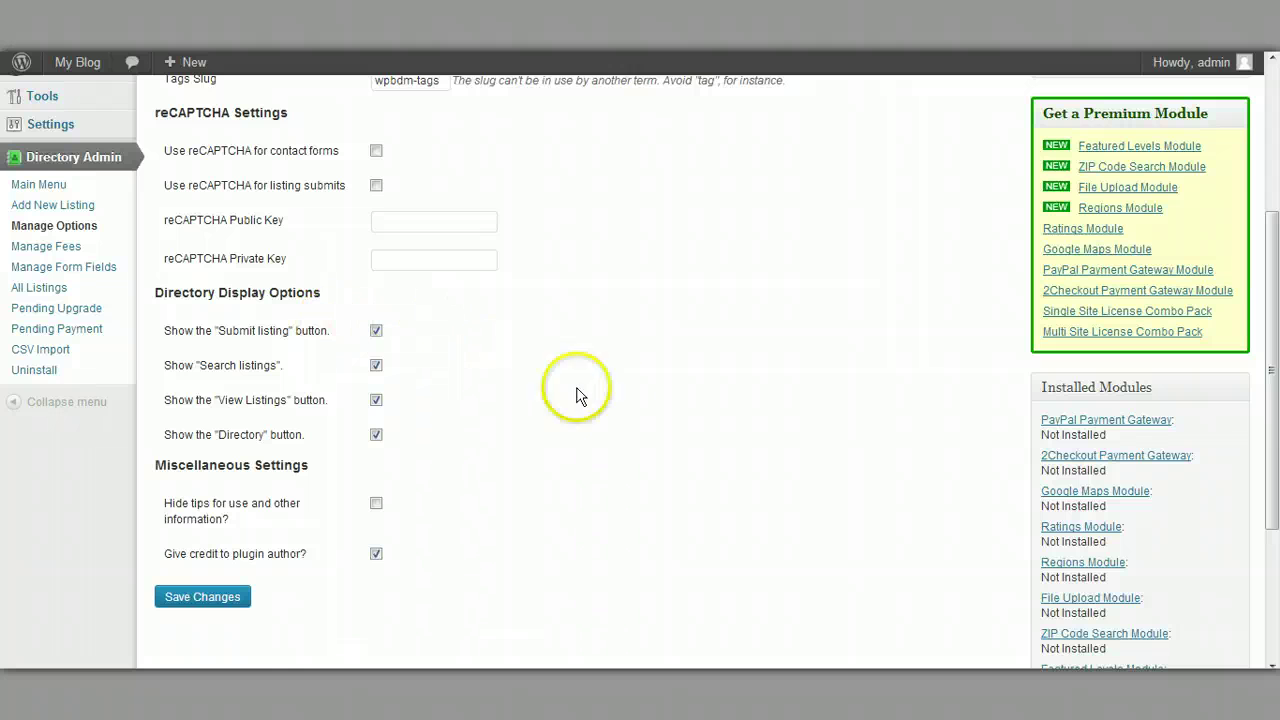
scroll(607, 394, "up", 2)
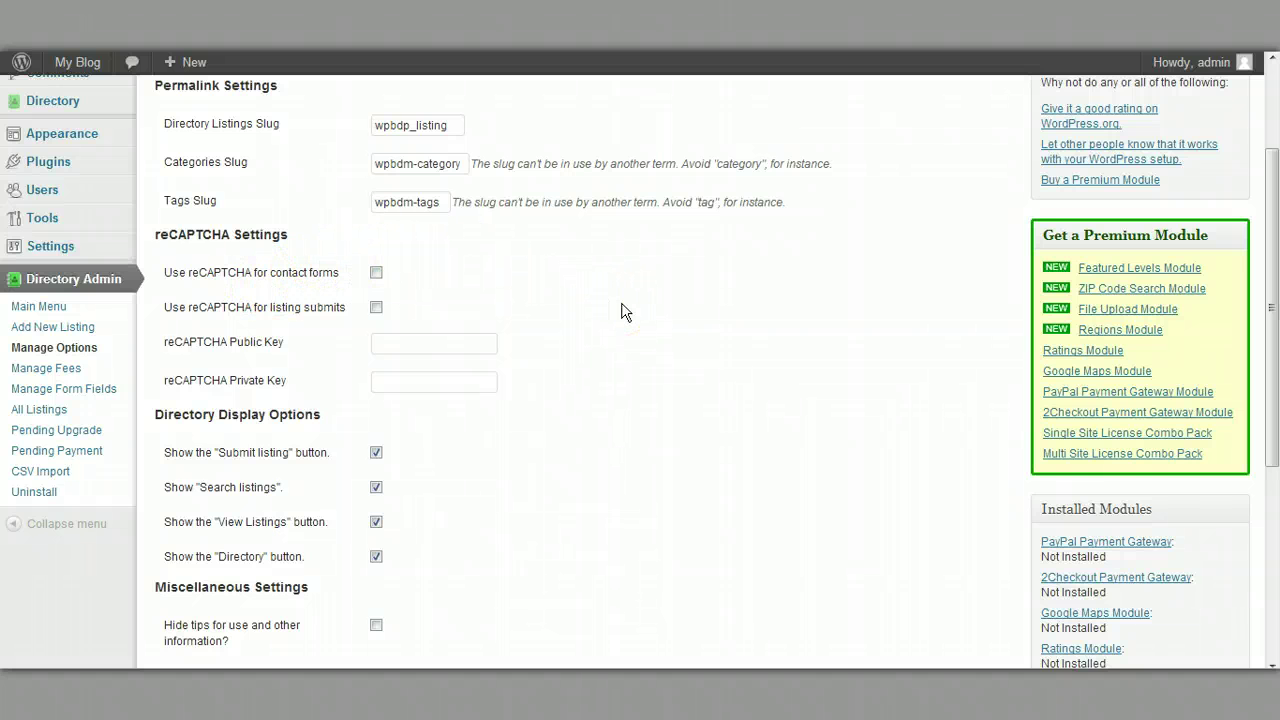
scroll(624, 319, "up", 3)
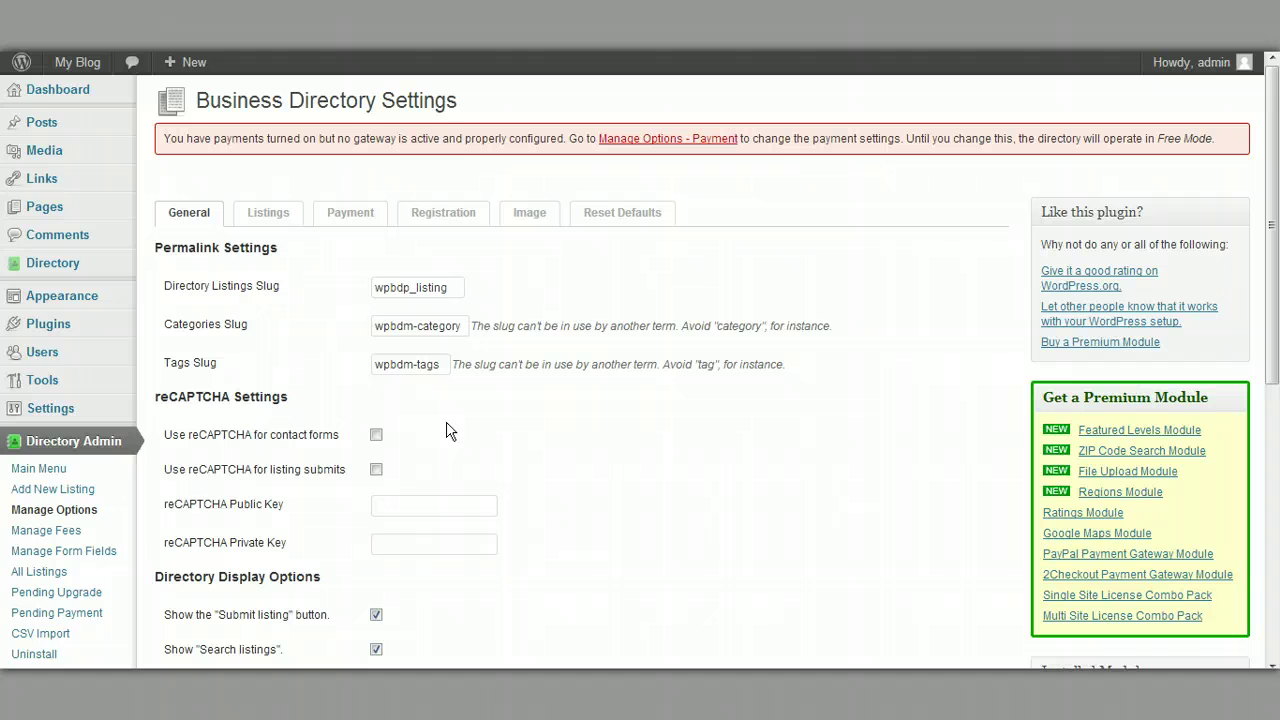
- Review the directory's listing settings, including duration, email, renewal, post/category and featured listing options
left_click(270, 214)
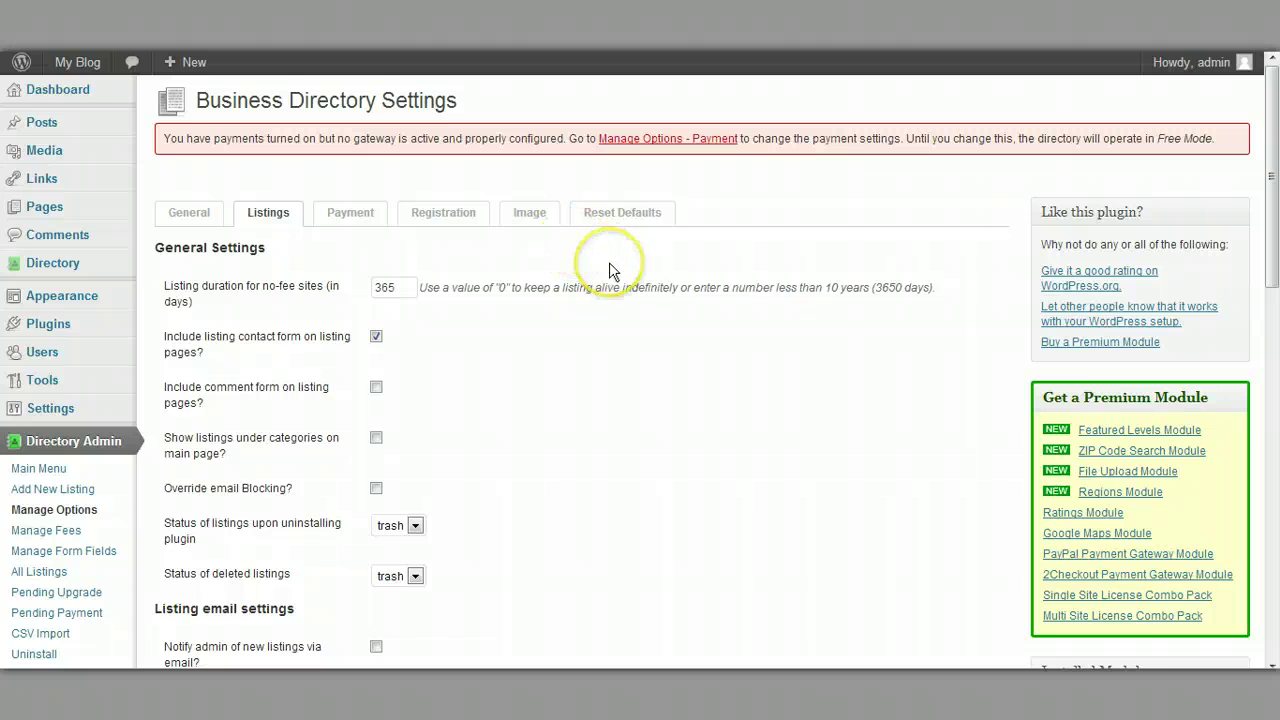
scroll(609, 262, "down", 1)
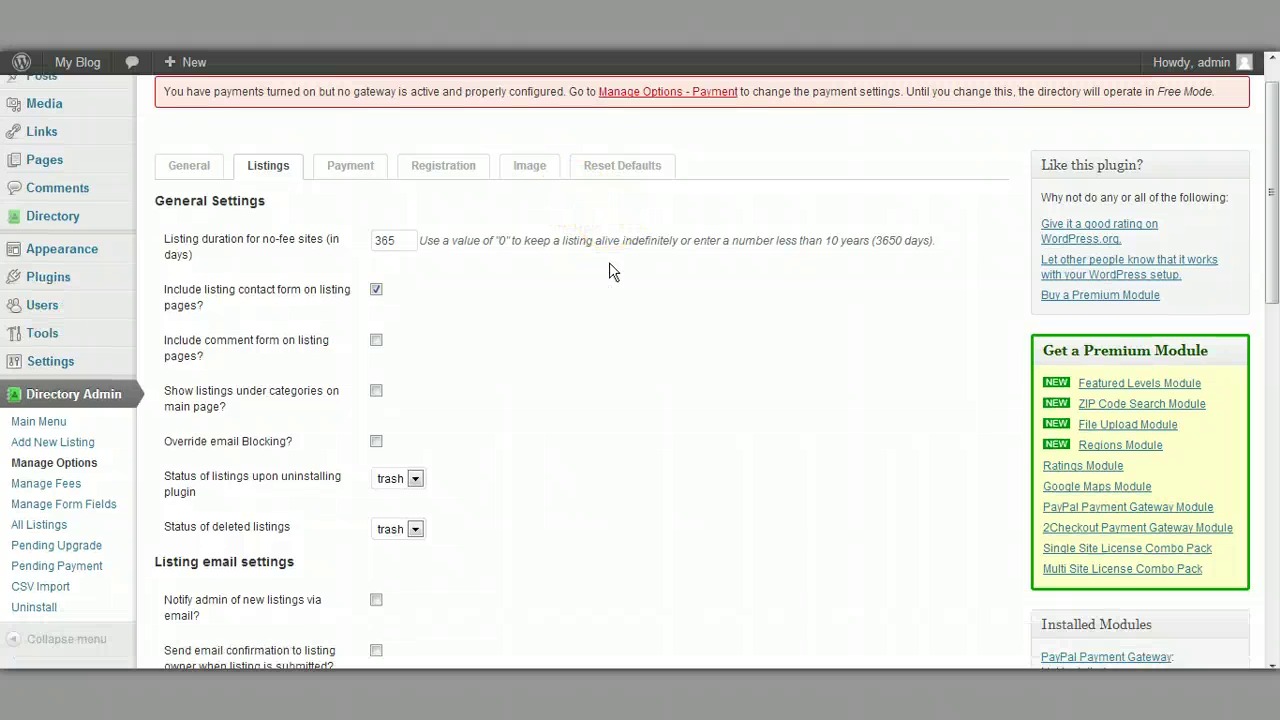
scroll(528, 327, "down", 1)
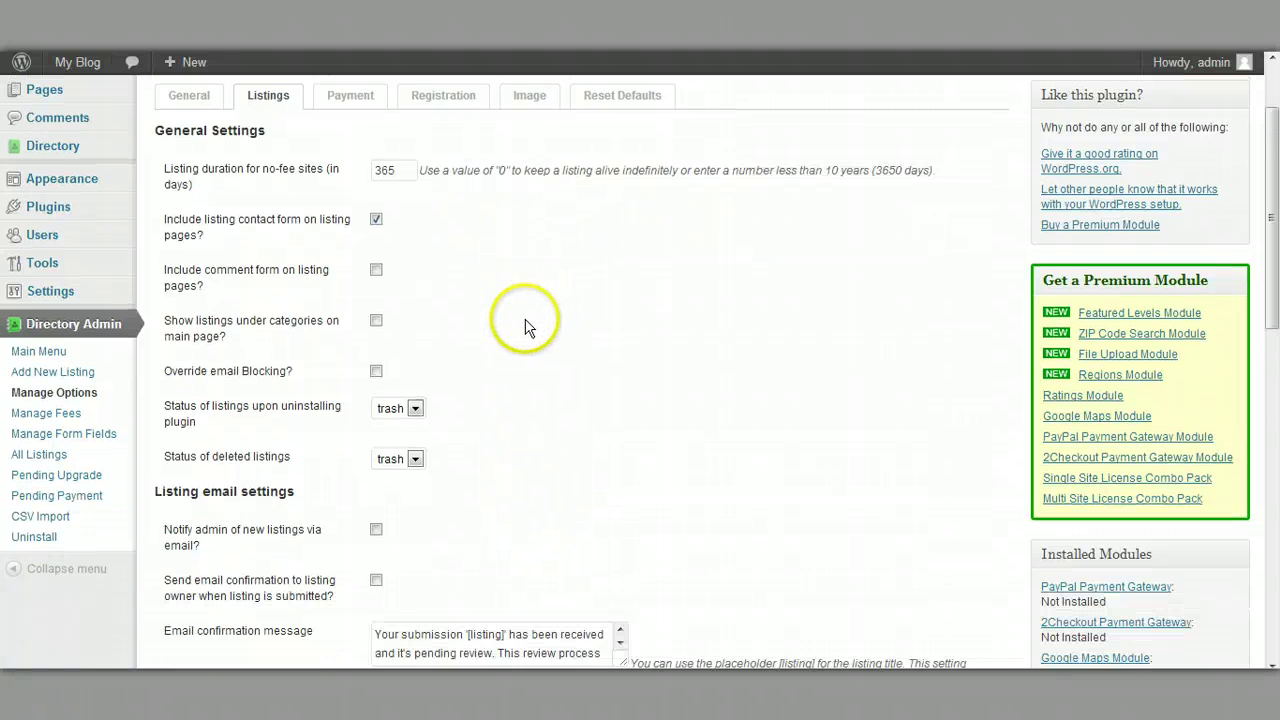
scroll(528, 327, "down", 1)
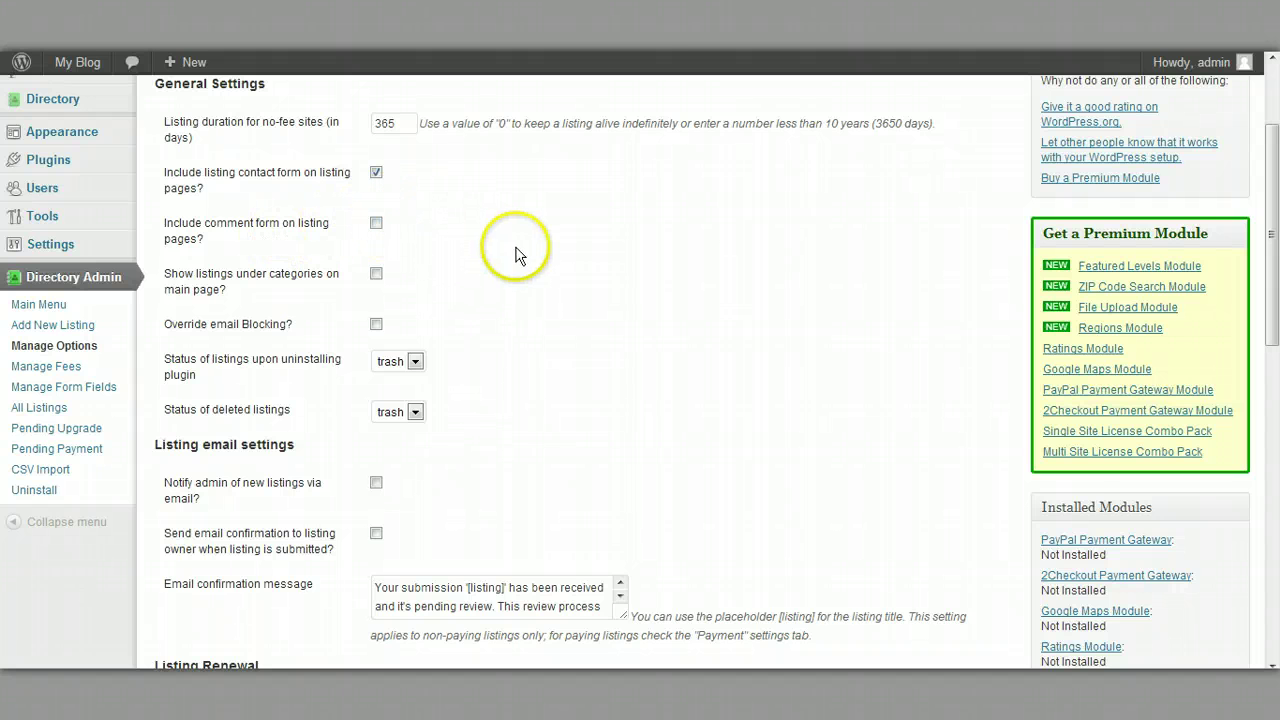
scroll(566, 283, "down", 1)
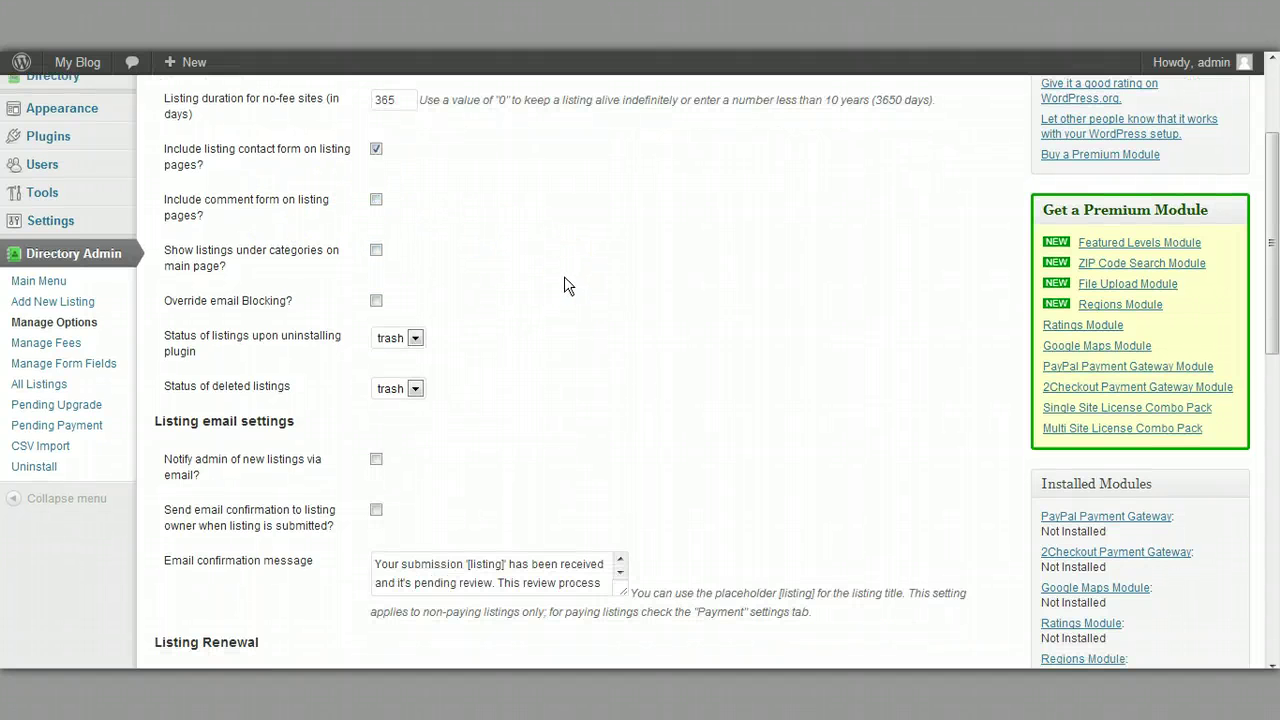
scroll(530, 298, "down", 3)
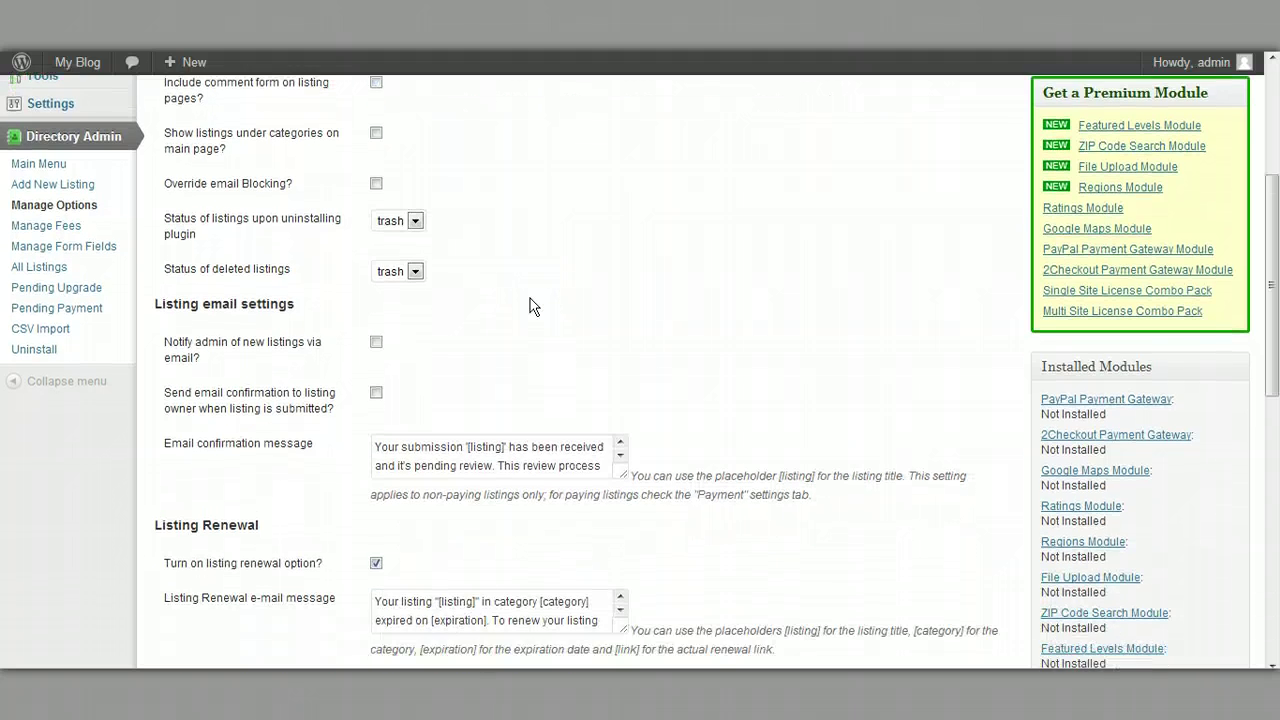
scroll(530, 298, "down", 4)
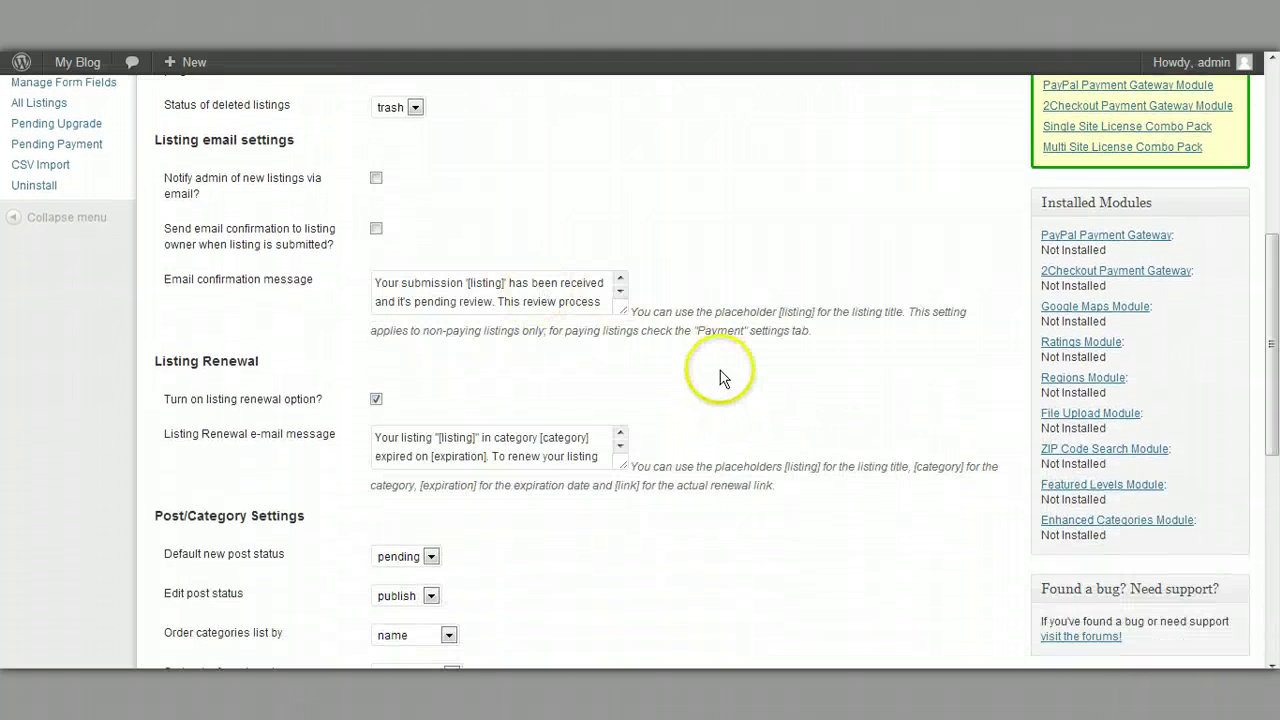
scroll(720, 378, "down", 8)
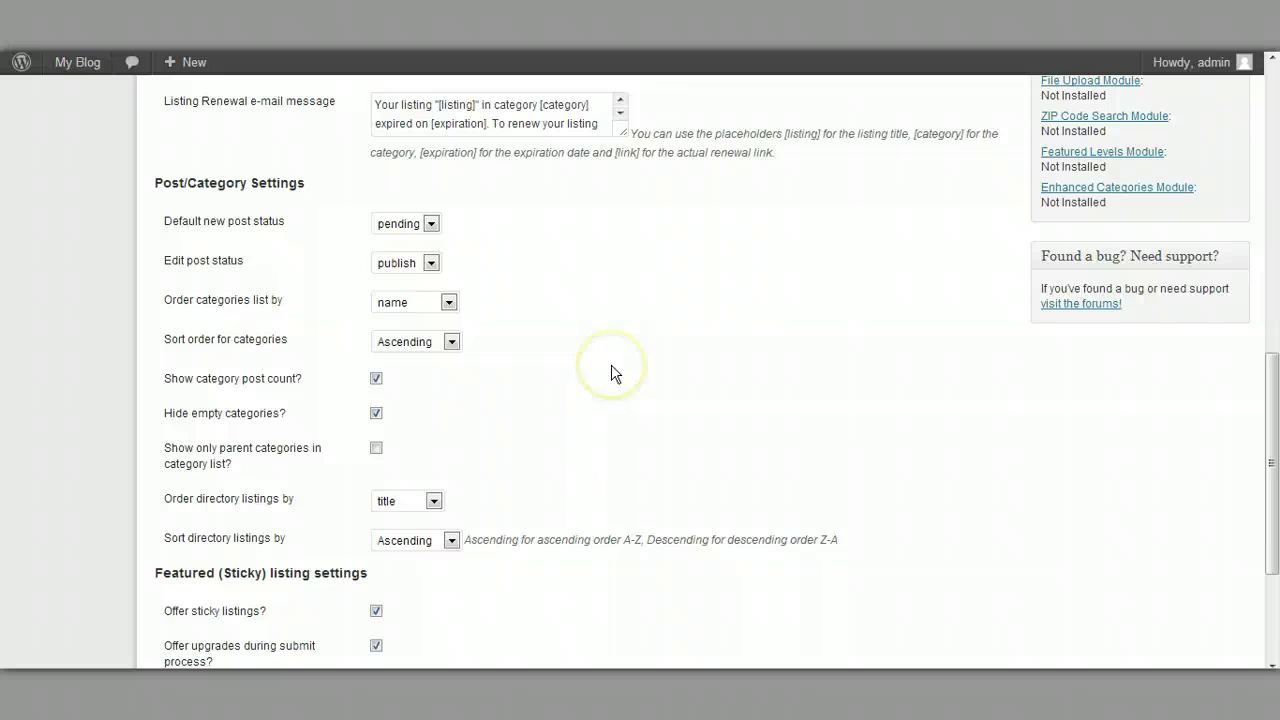
scroll(615, 372, "down", 6)
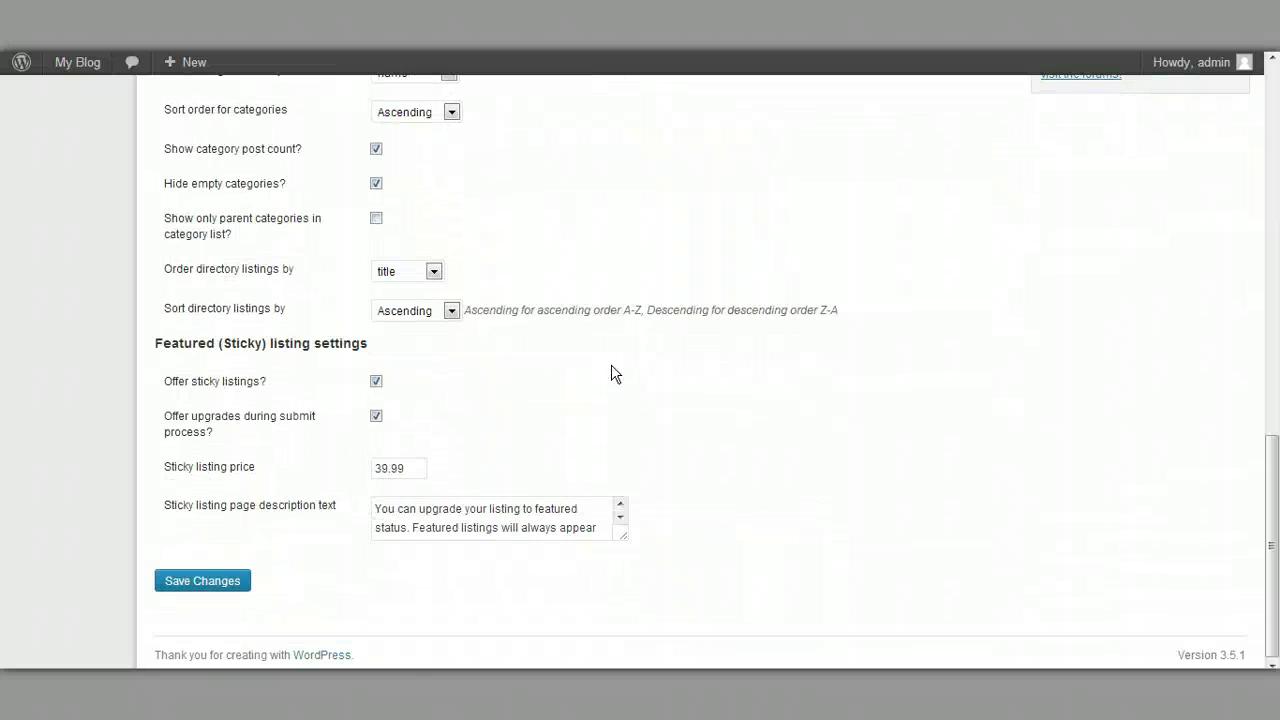
scroll(610, 360, "up", 20)
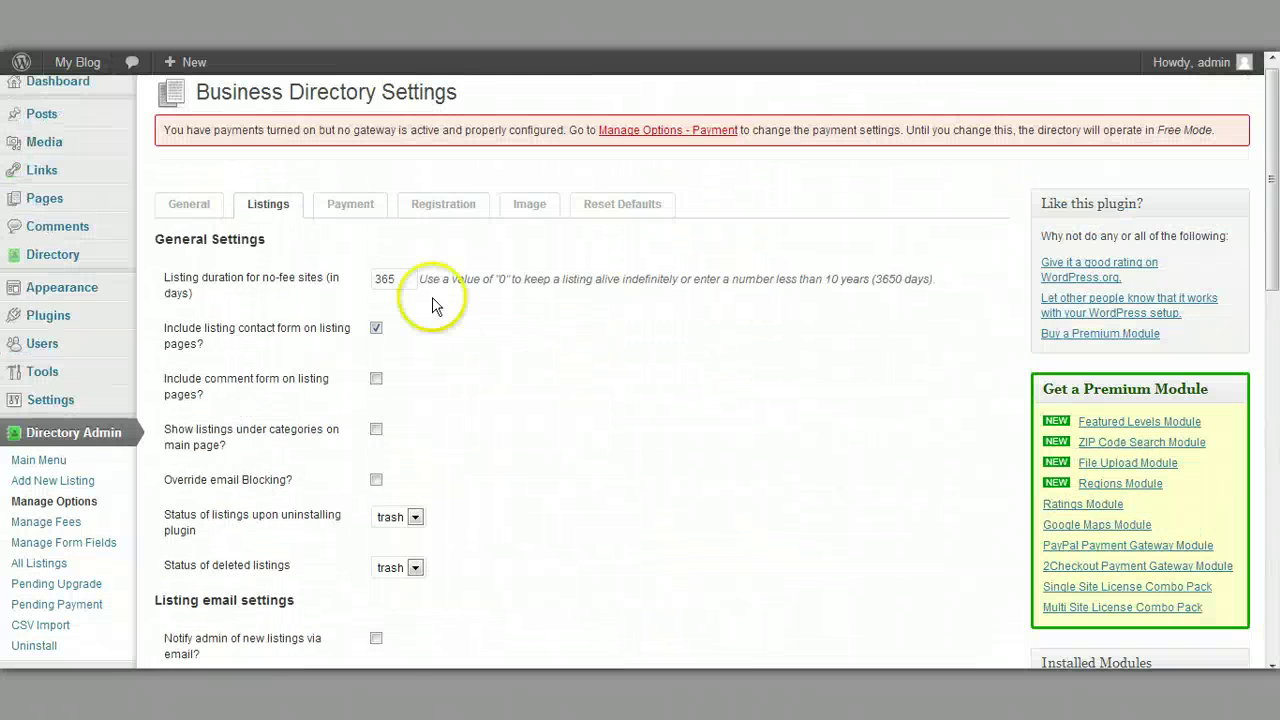
- Review the directory's payment settings, including currency, Google Checkout, PayPal and 2Checkout gateway options
left_click(351, 205)
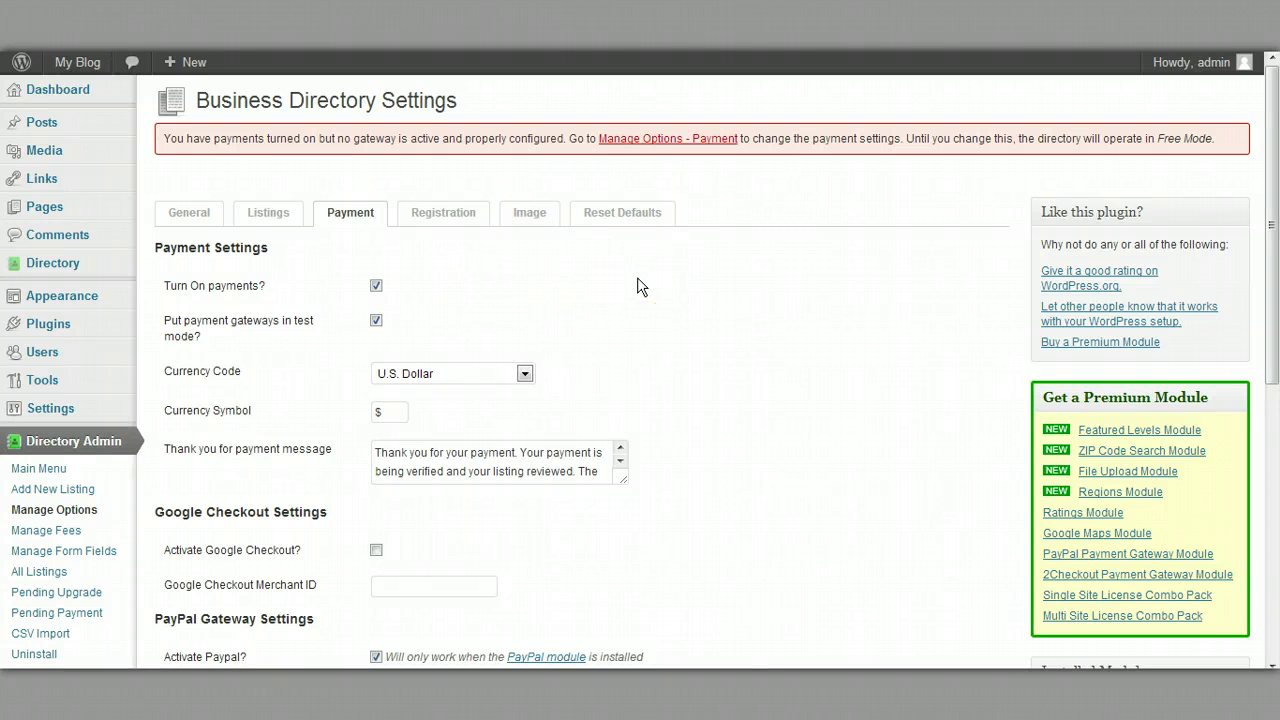
scroll(640, 286, "down", 1)
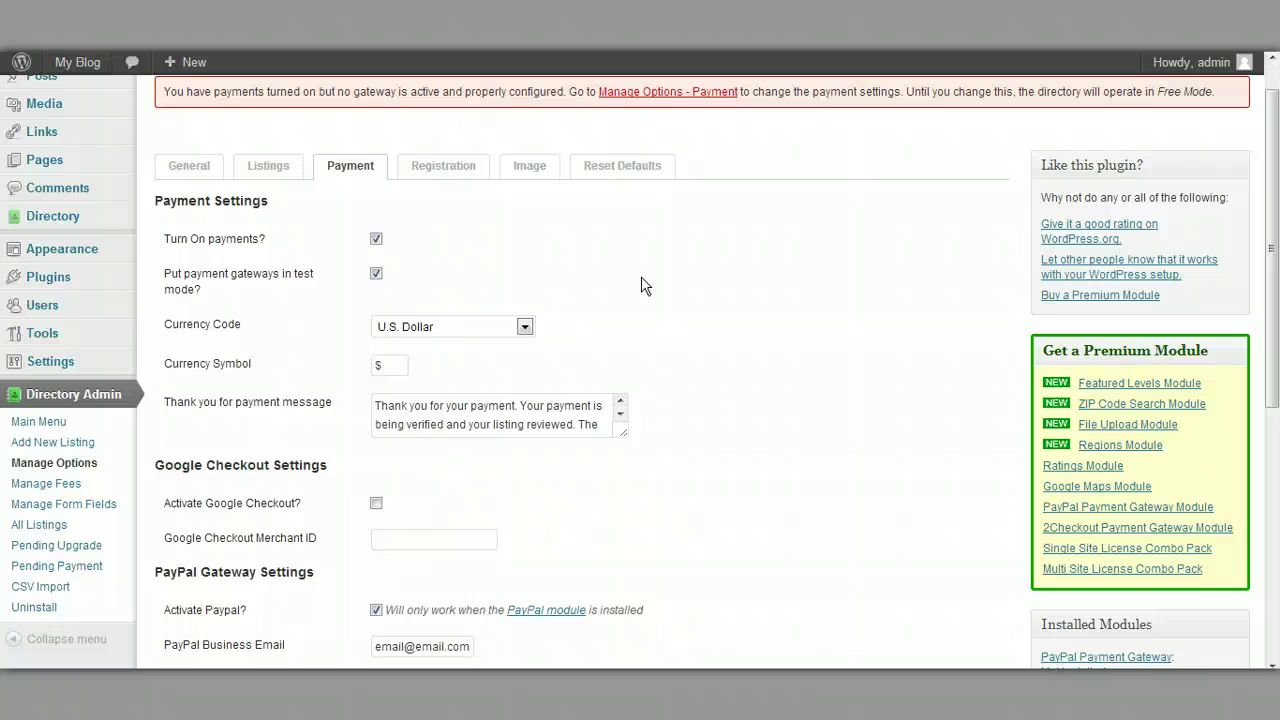
left_click(645, 283)
scroll(643, 279, "down", 3)
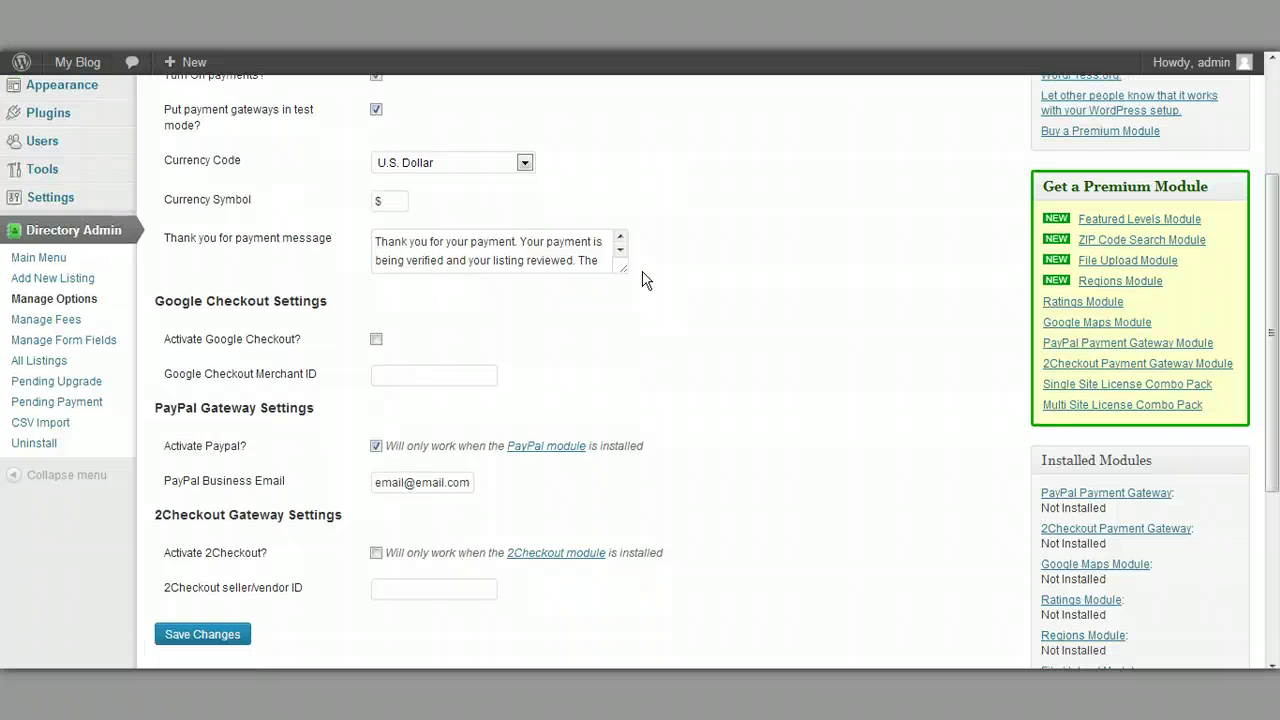
left_click(612, 313)
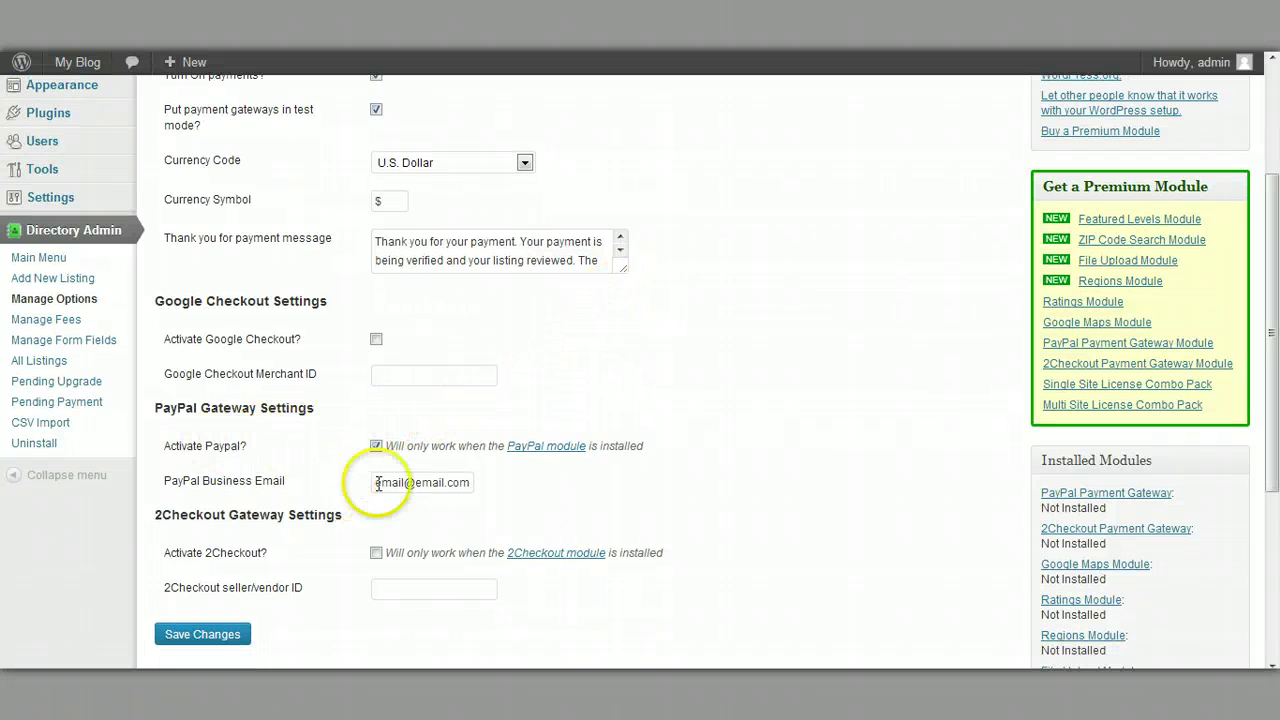
scroll(800, 424, "up", 4)
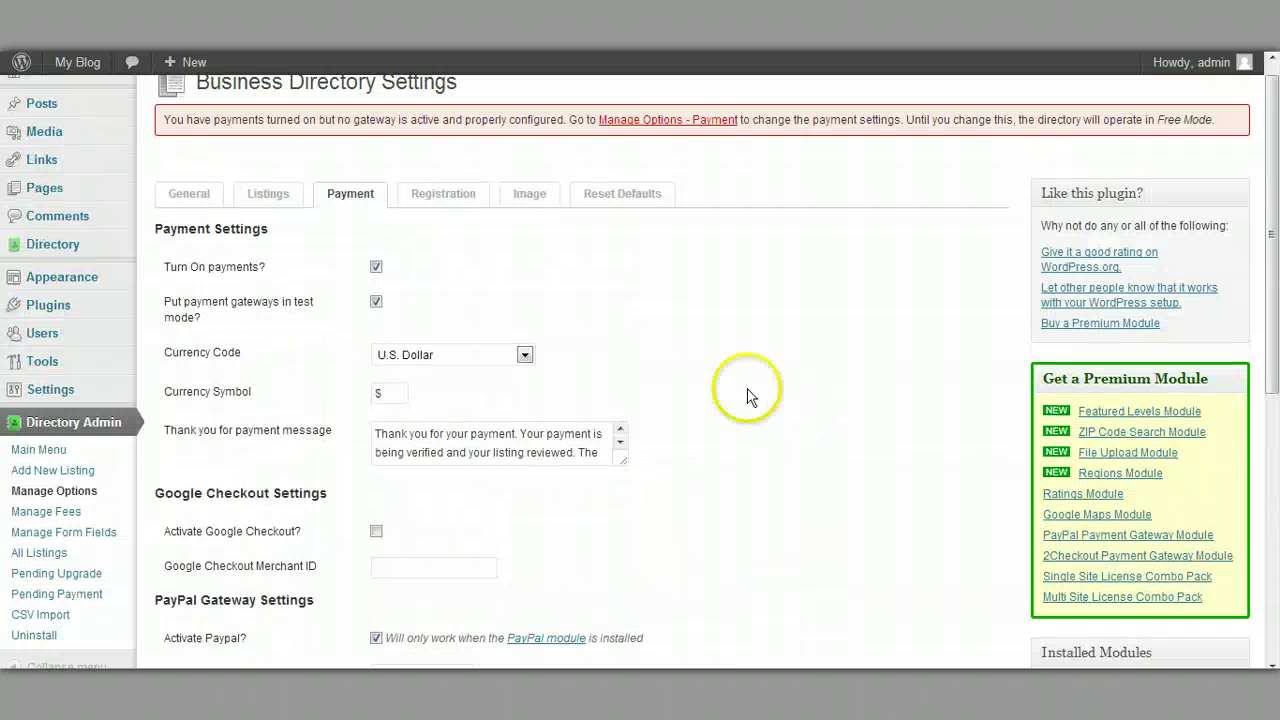
- Review the directory's registration requirement and its image settings for size limits, thumbnails and free images
left_click(440, 195)
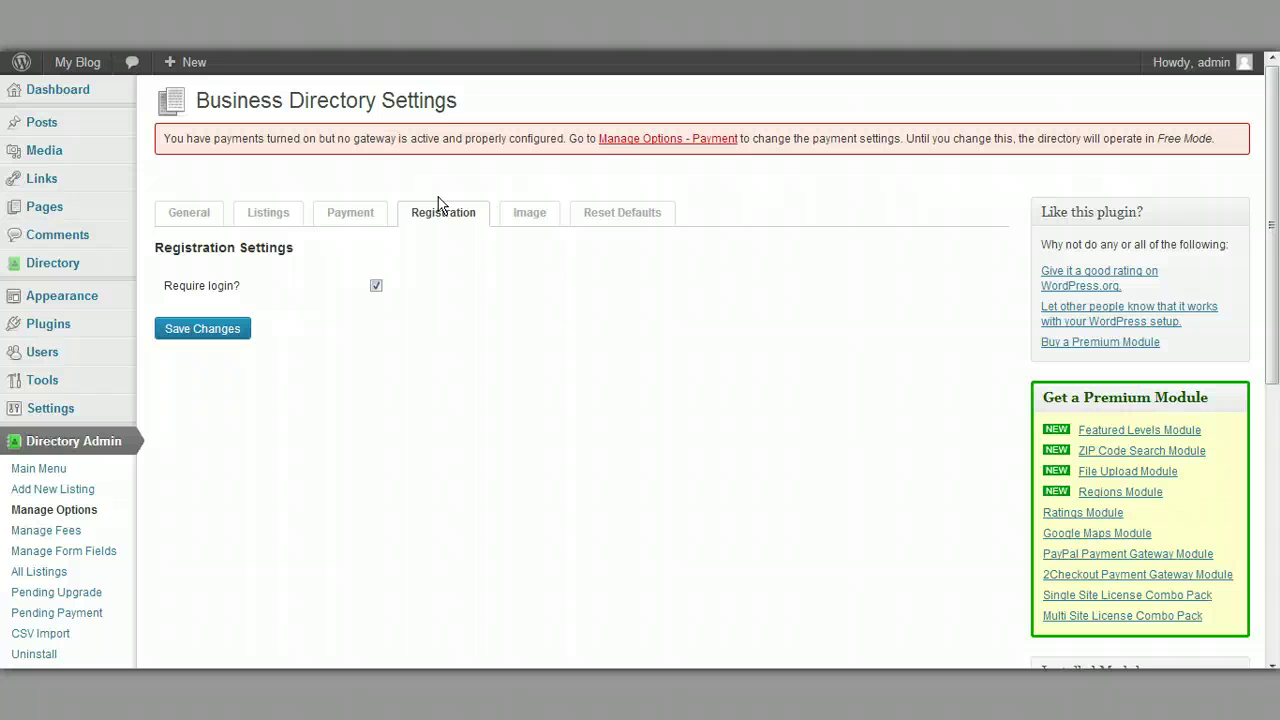
left_click(529, 214)
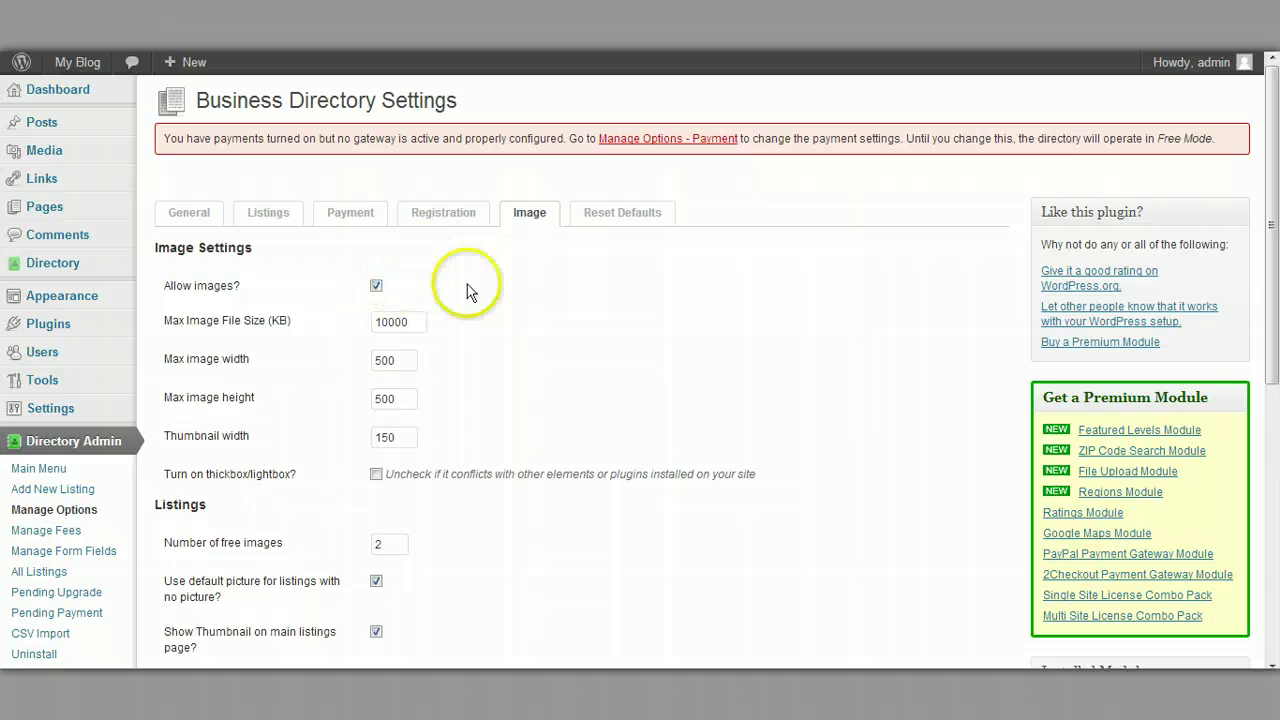
scroll(534, 296, "down", 3)
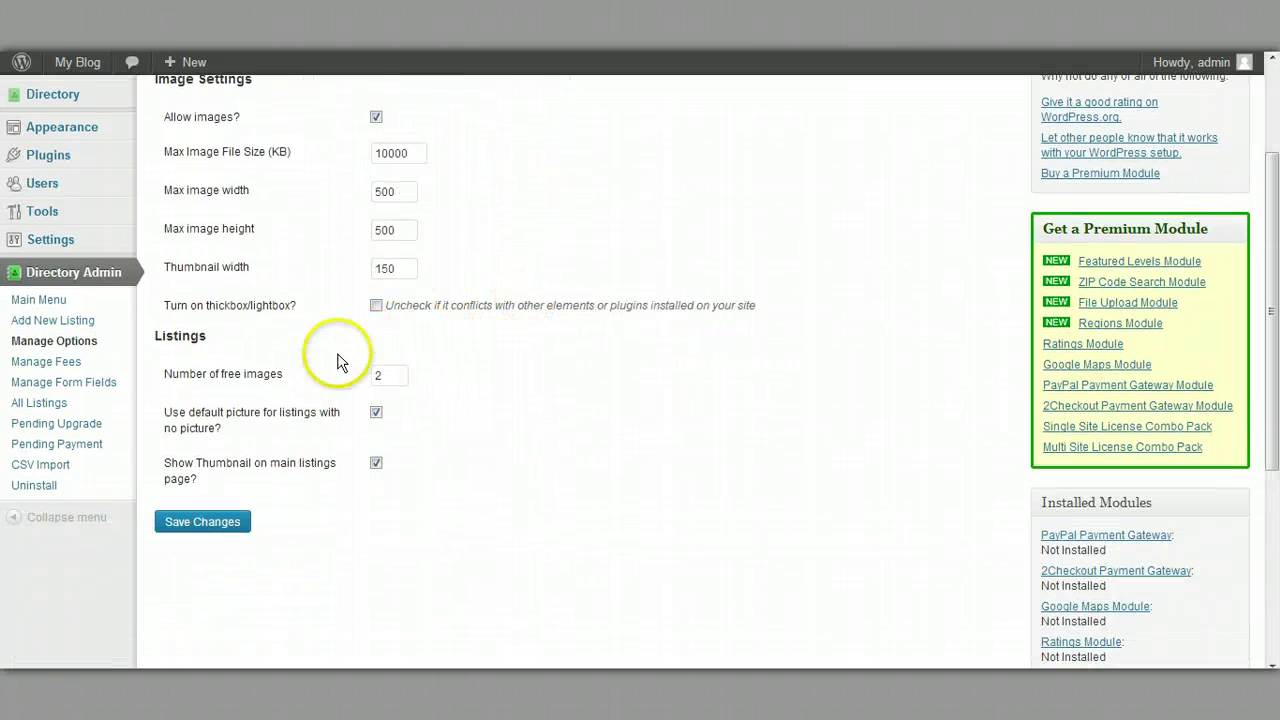
scroll(545, 393, "up", 2)
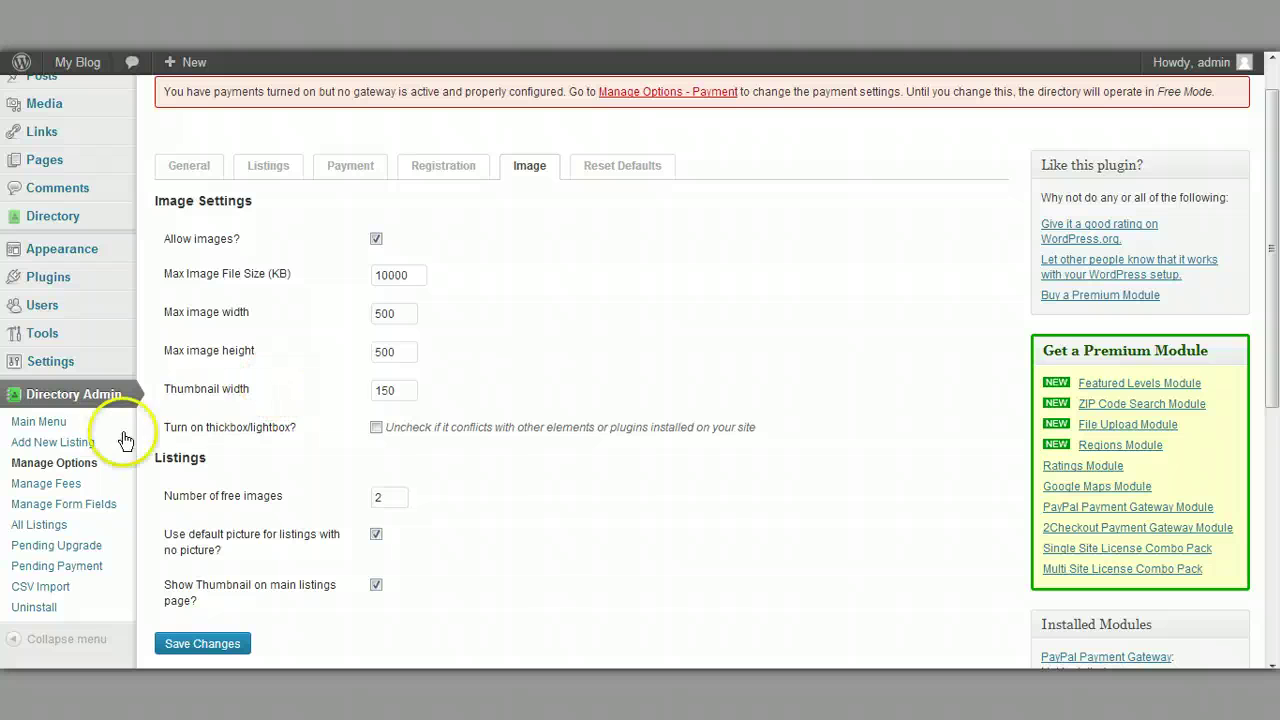
- Start a new directory listing and look over its title, description and publishing fields
left_click(84, 443)
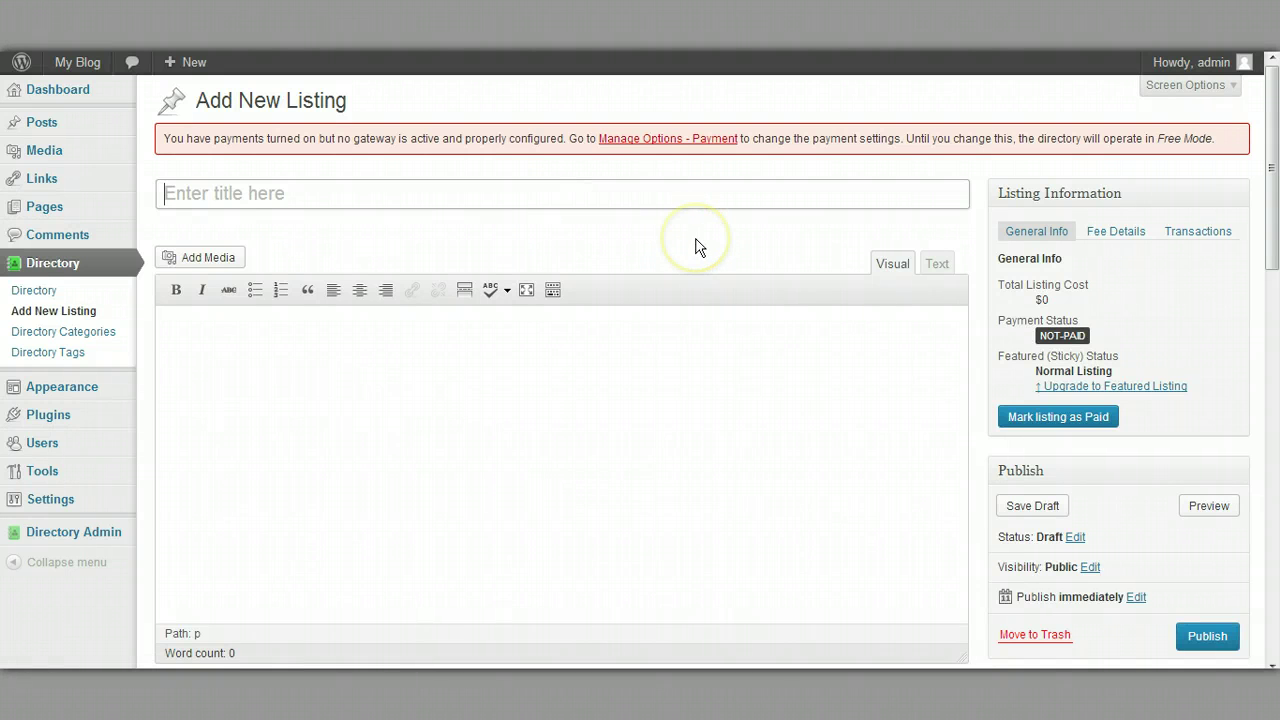
scroll(687, 247, "down", 1)
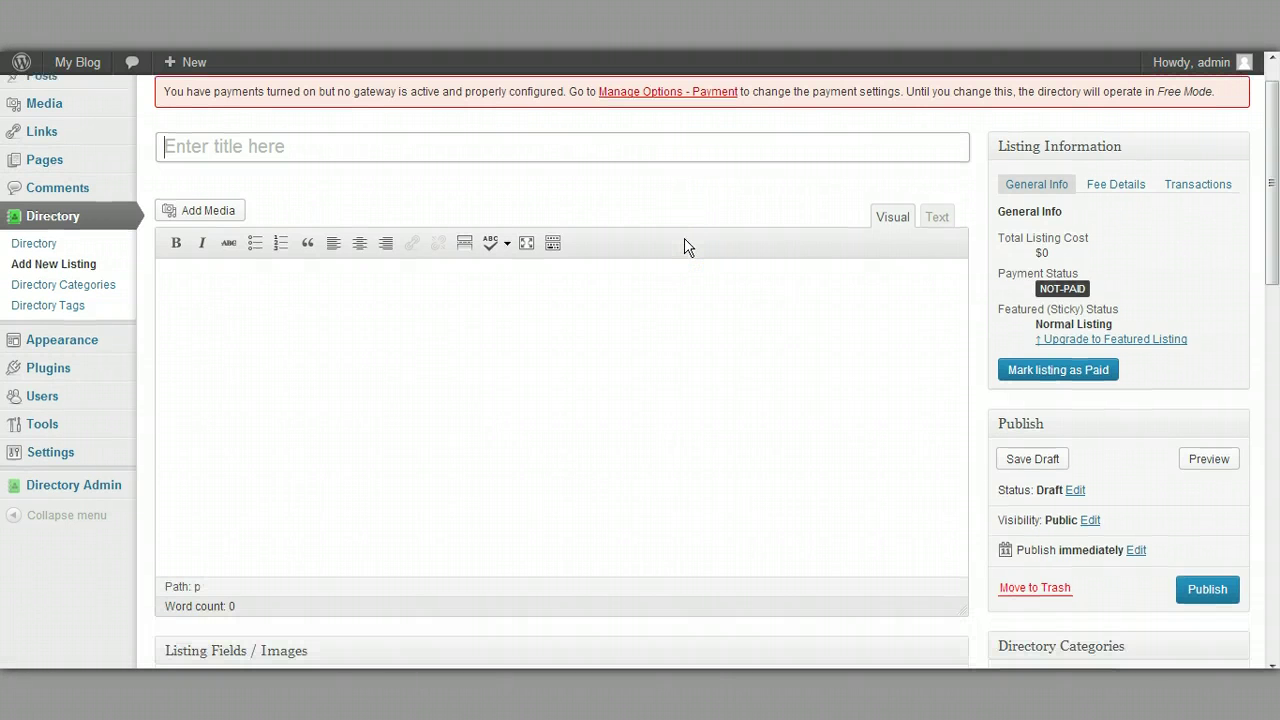
scroll(686, 247, "up", 1)
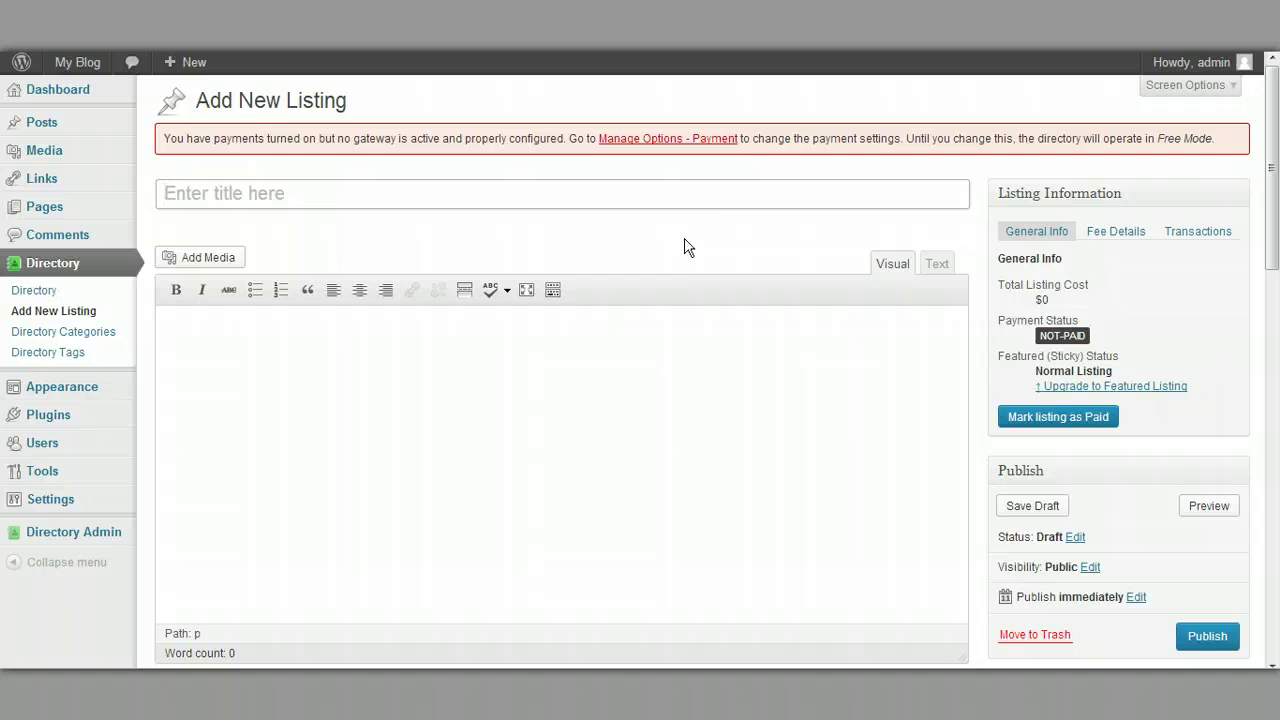
left_click(797, 139)
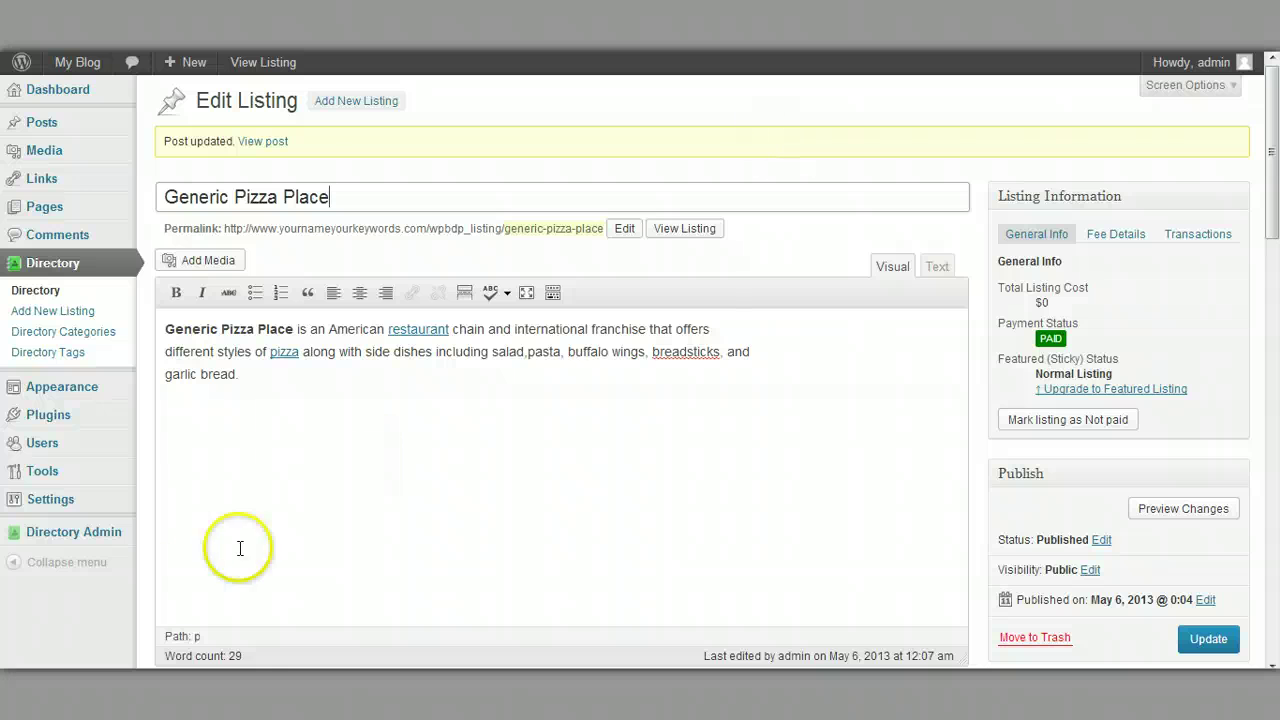
- Review the Generic Pizza Place listing's website, phone, fax and email fields, its images, and its directory categories and tags
mouse_move(100, 532)
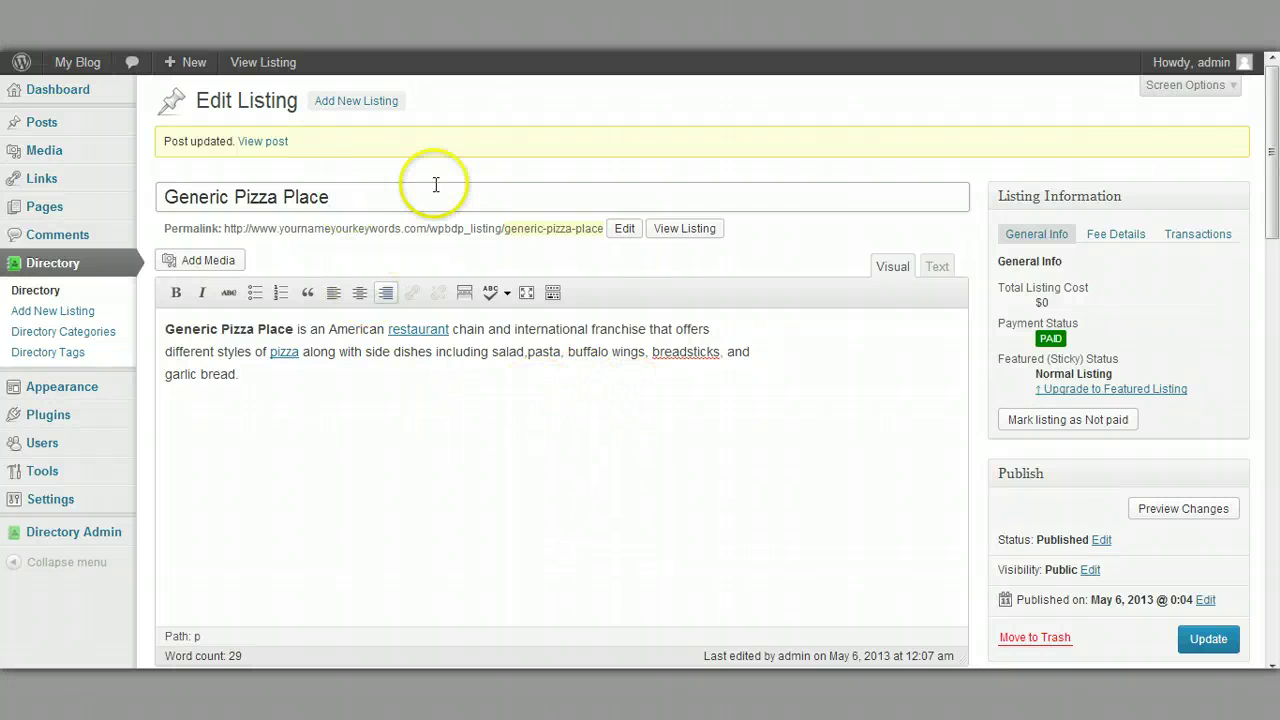
scroll(853, 326, "down", 4)
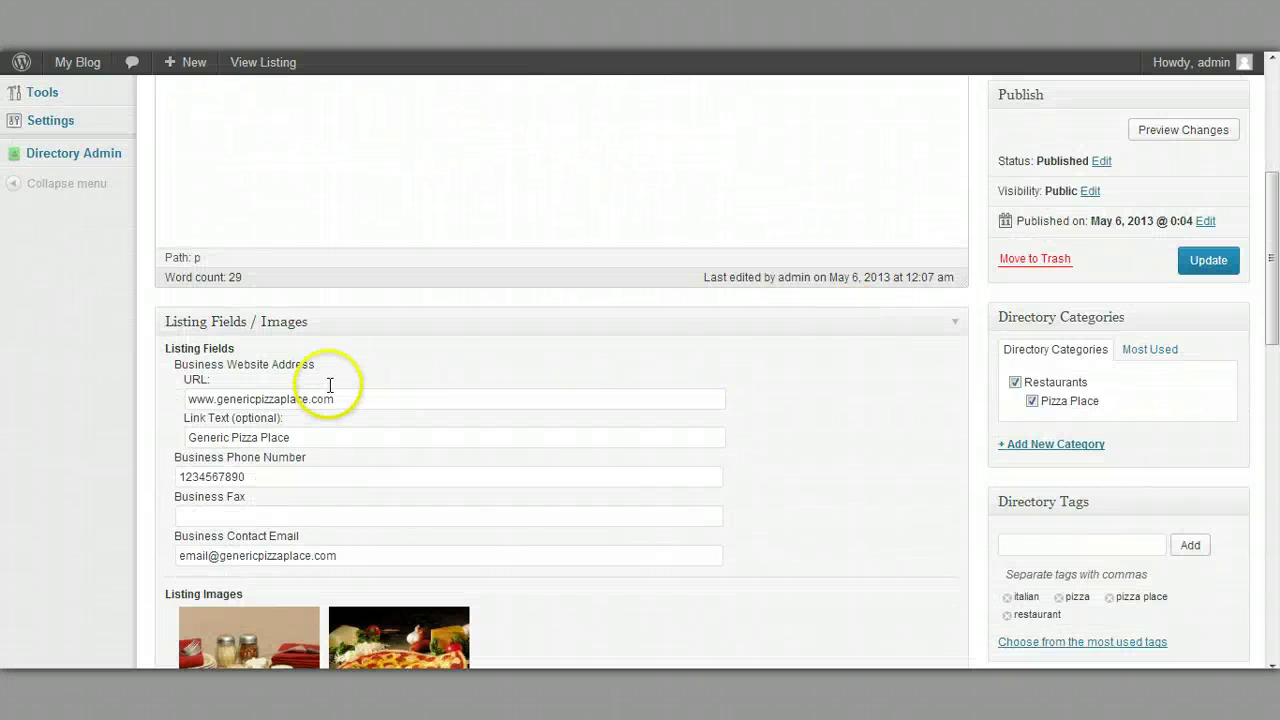
scroll(660, 434, "down", 2)
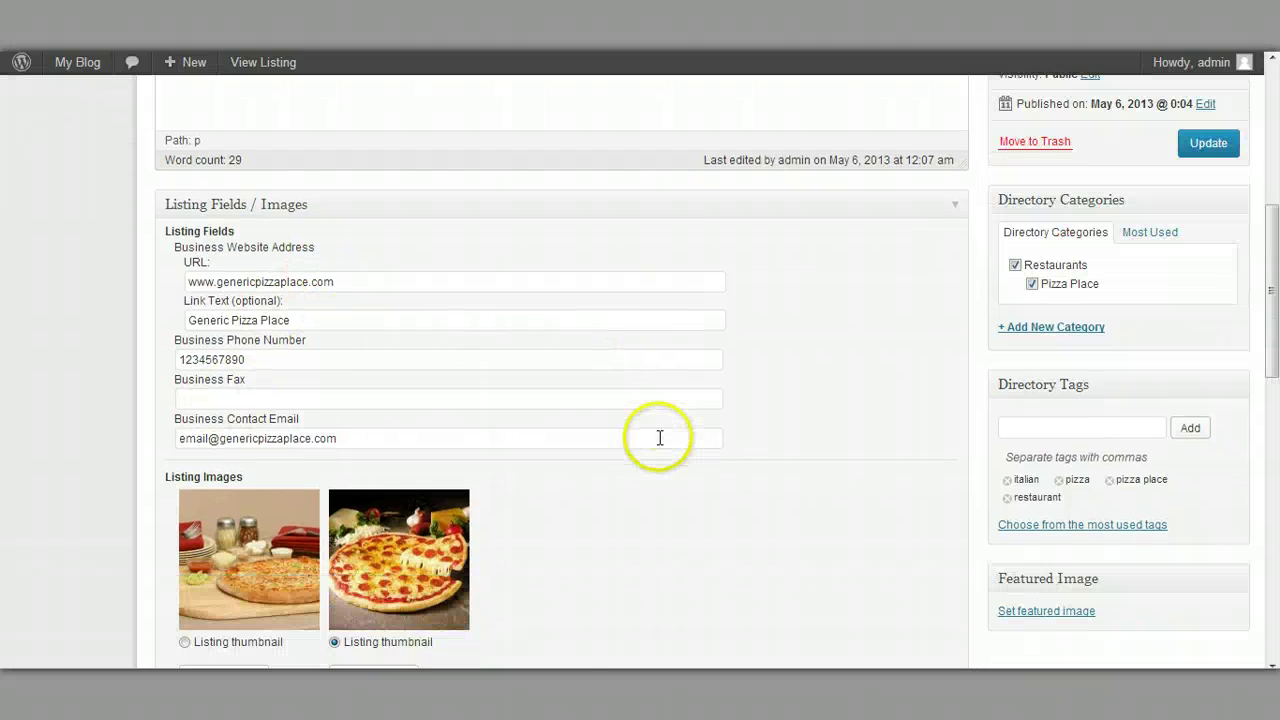
scroll(668, 443, "down", 1)
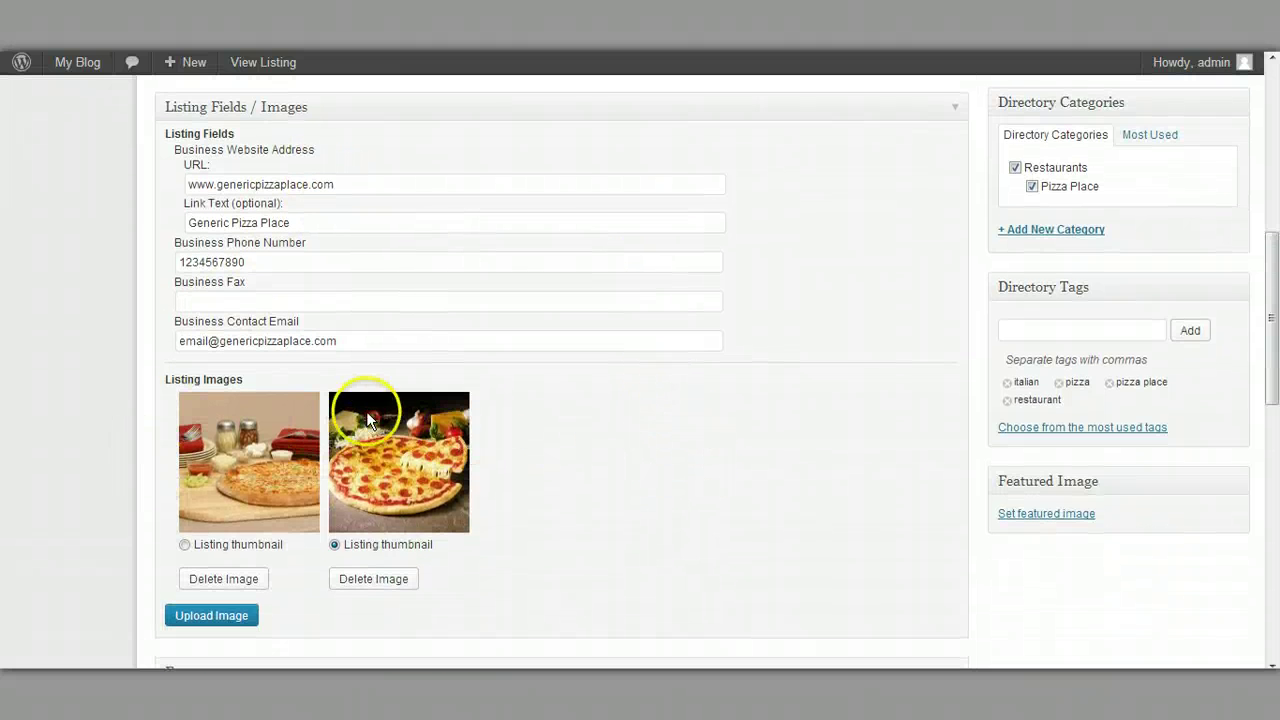
scroll(326, 465, "down", 1)
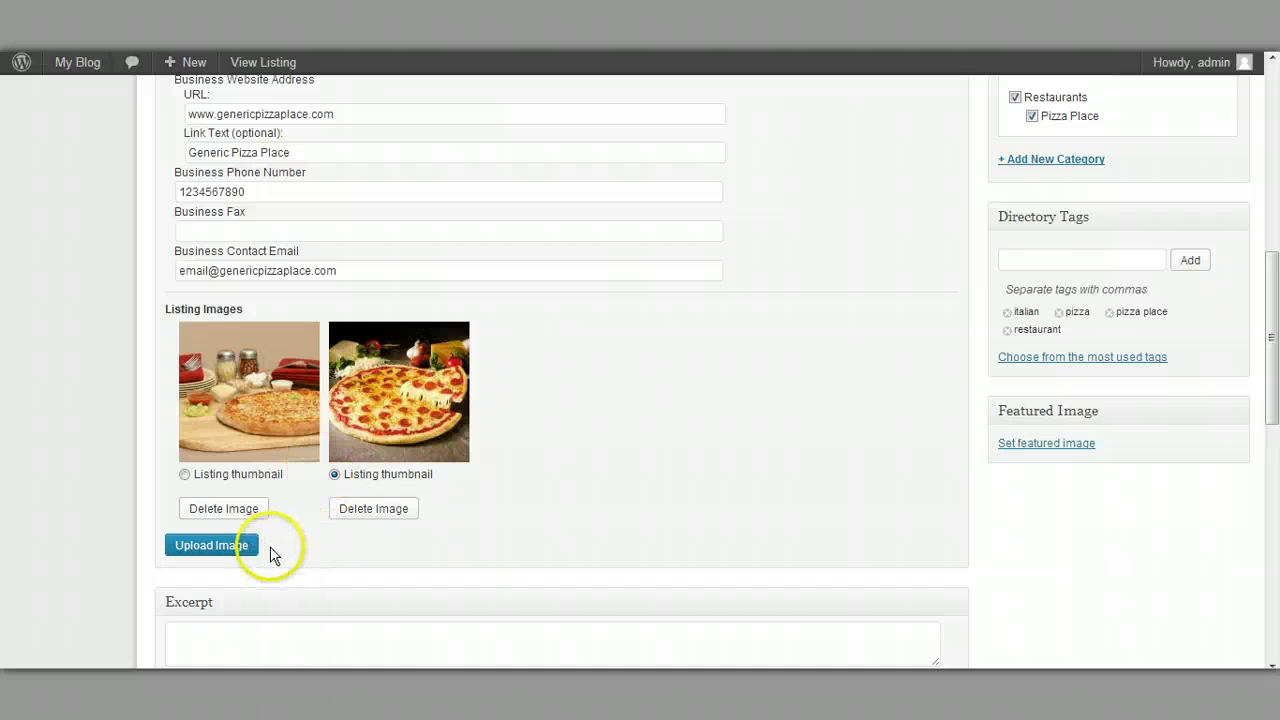
scroll(740, 480, "up", 2)
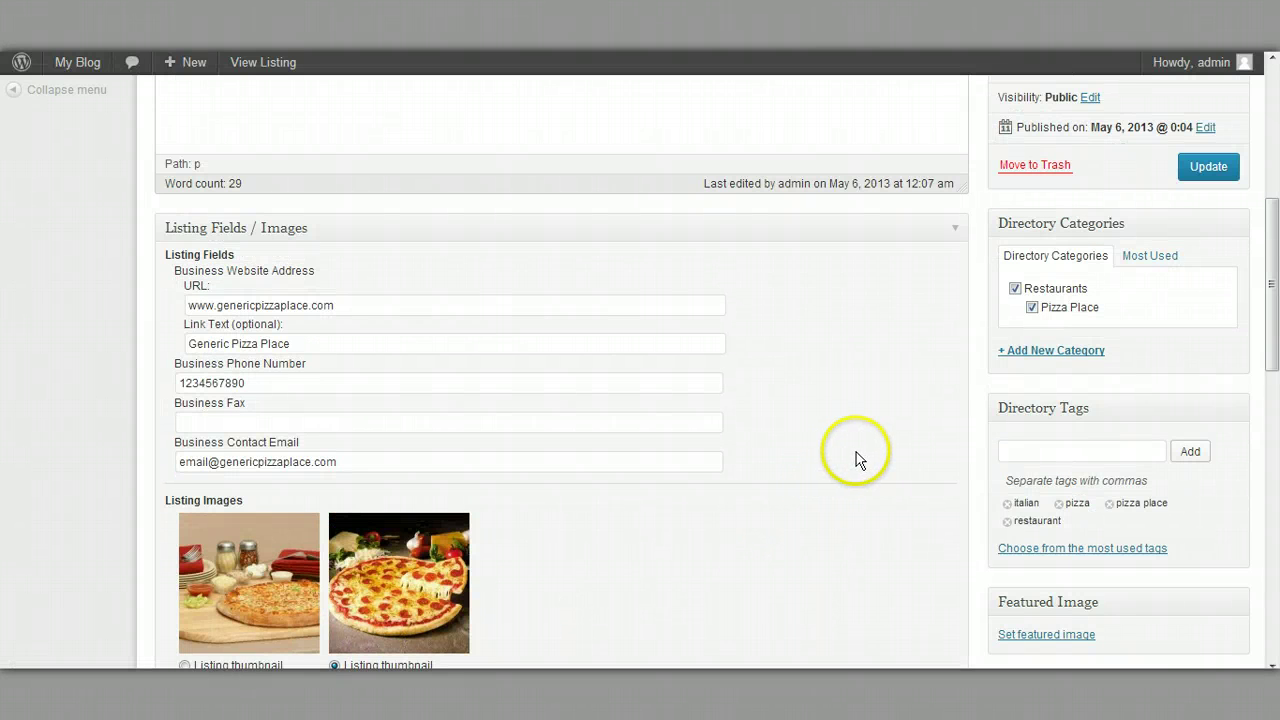
scroll(846, 500, "up", 2)
scroll(1014, 434, "down", 2)
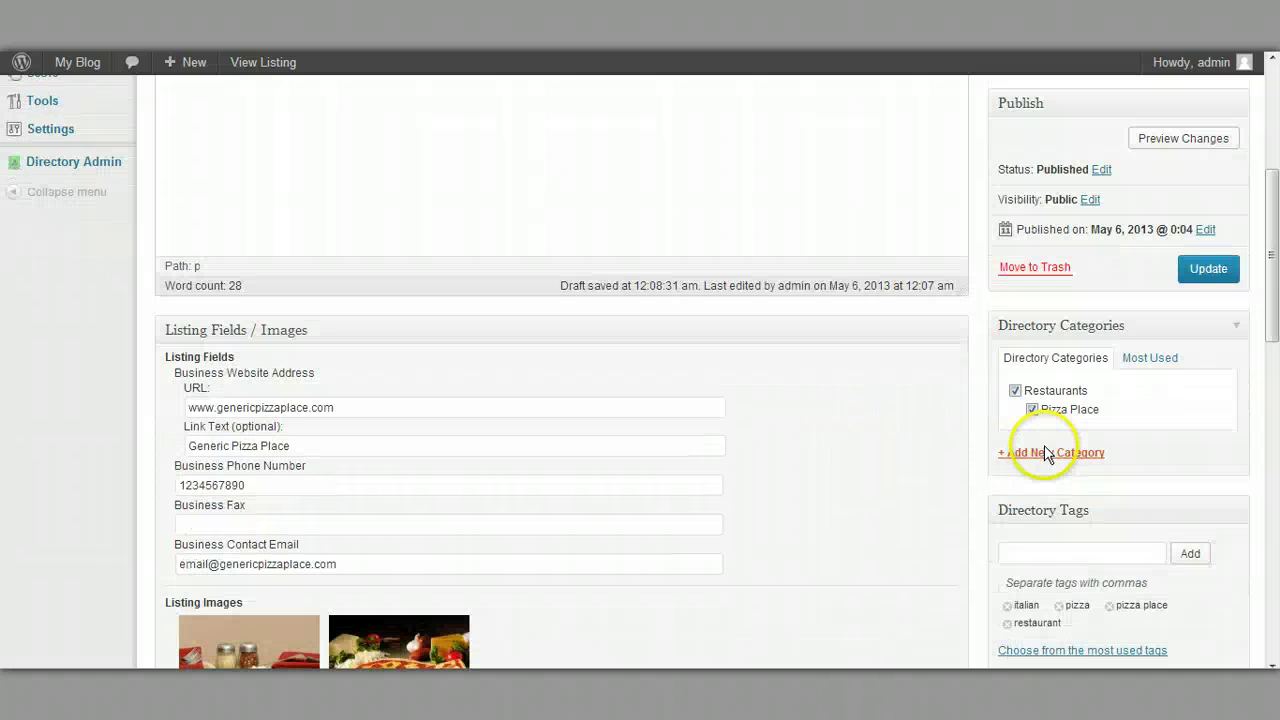
scroll(990, 510, "up", 3)
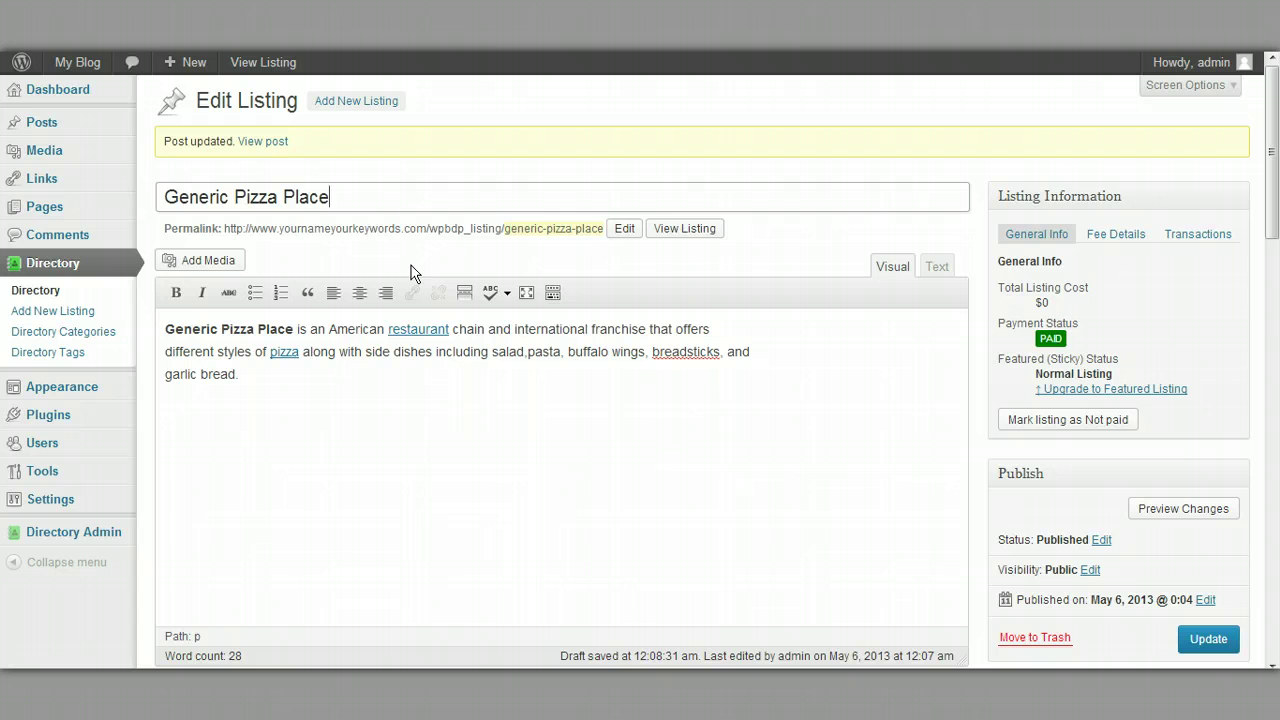
- Examine the wpbdp_listing part of the listing's permalink and view the published Generic Pizza Place page with its details and images
left_click(496, 228)
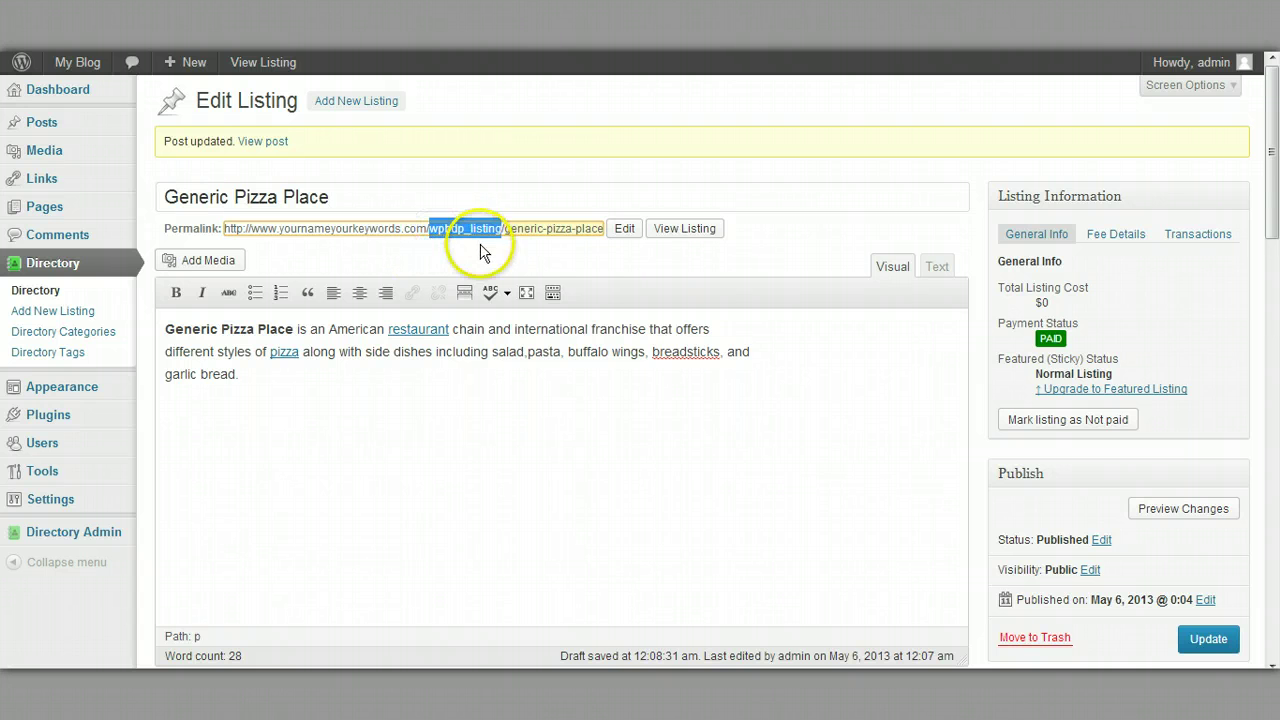
left_click(480, 250)
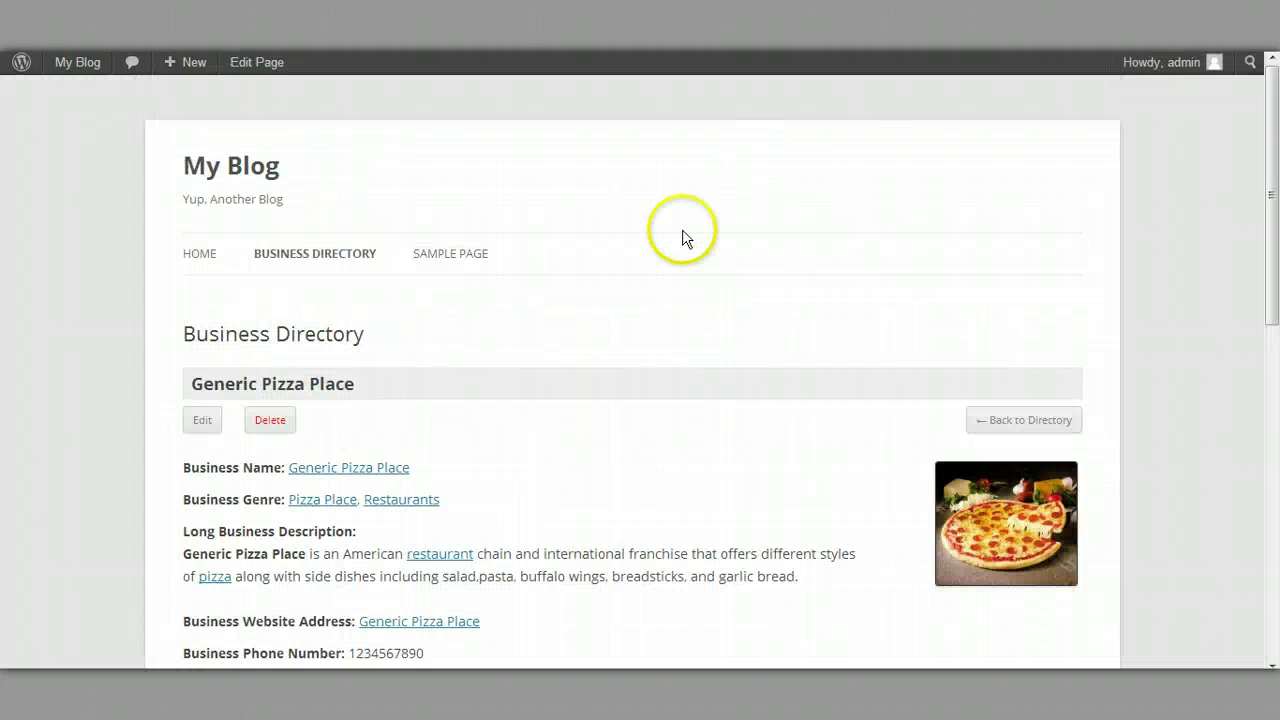
scroll(625, 350, "down", 2)
scroll(625, 350, "down", 2)
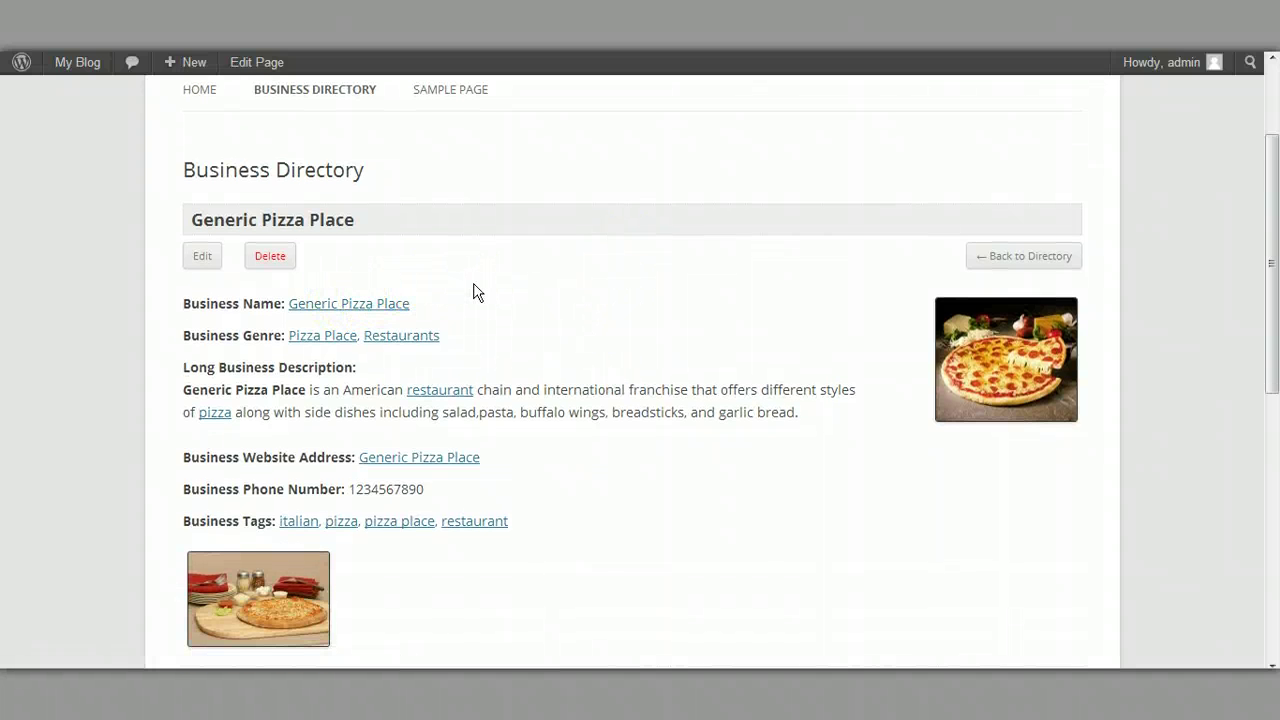
scroll(476, 292, "down", 1)
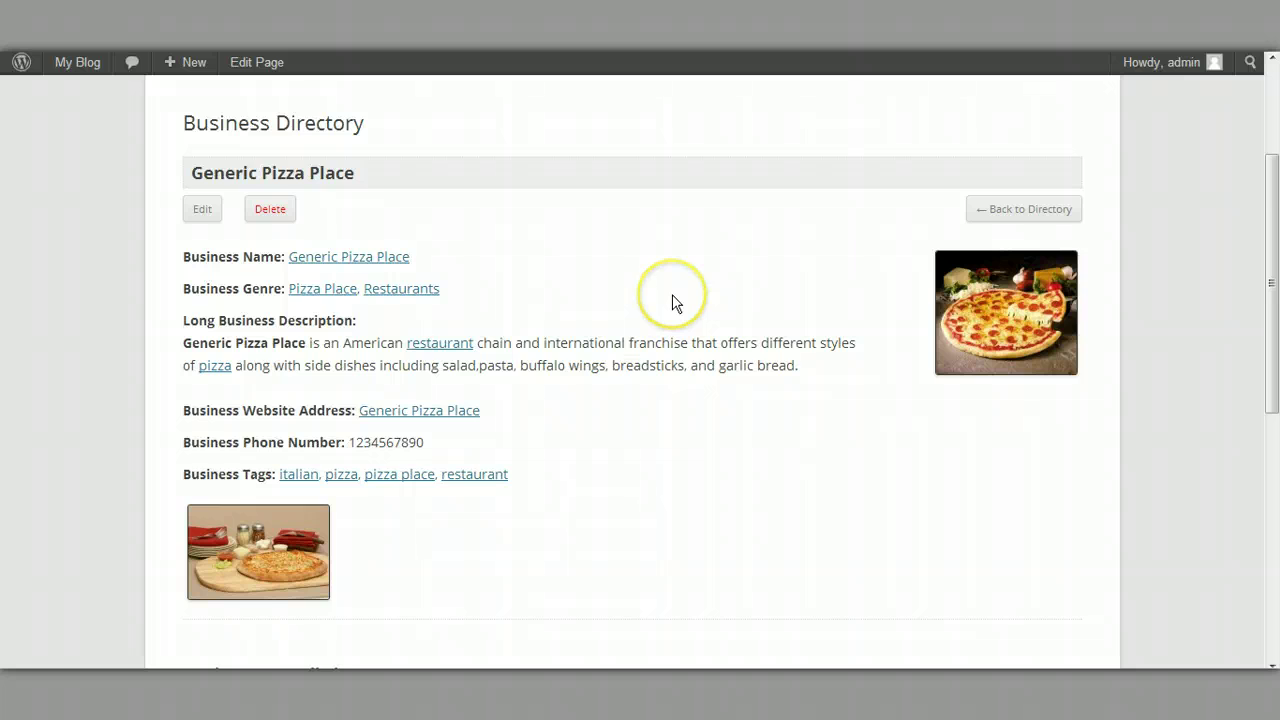
- Look over the public Business Directory main page, including its payment notice, category area and search options
scroll(673, 302, "down", 3)
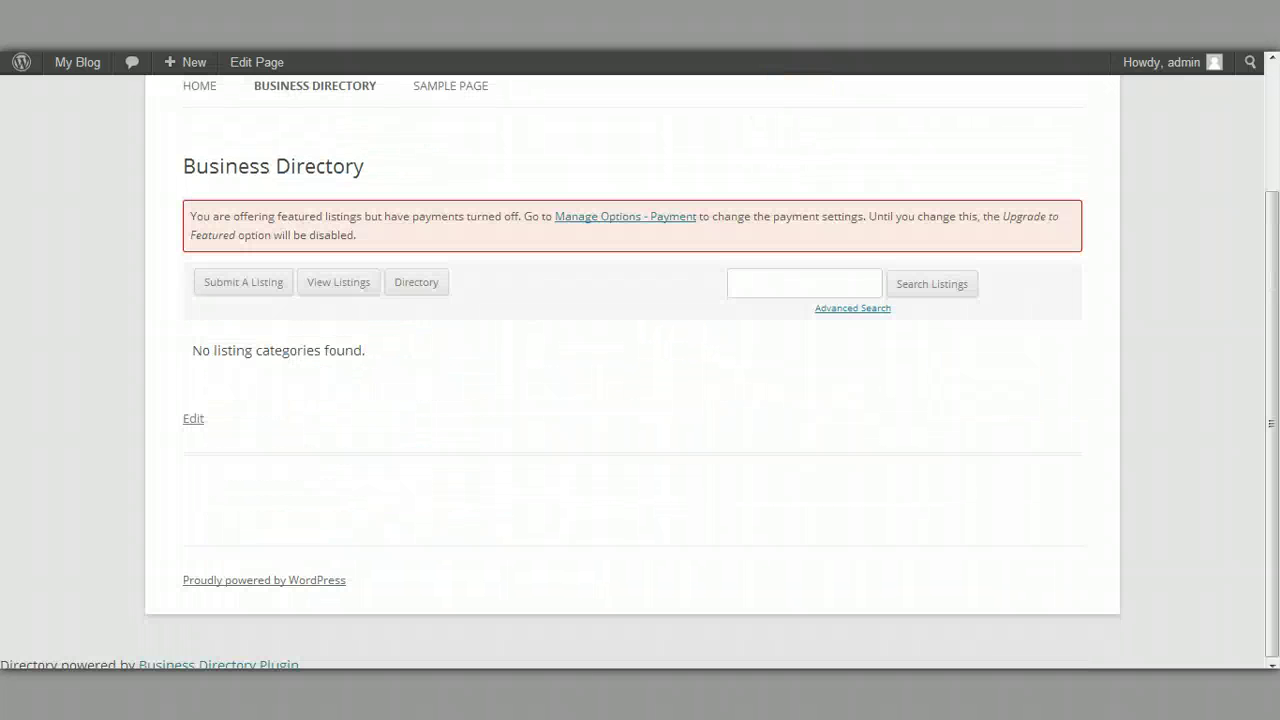
scroll(632, 380, "up", 2)
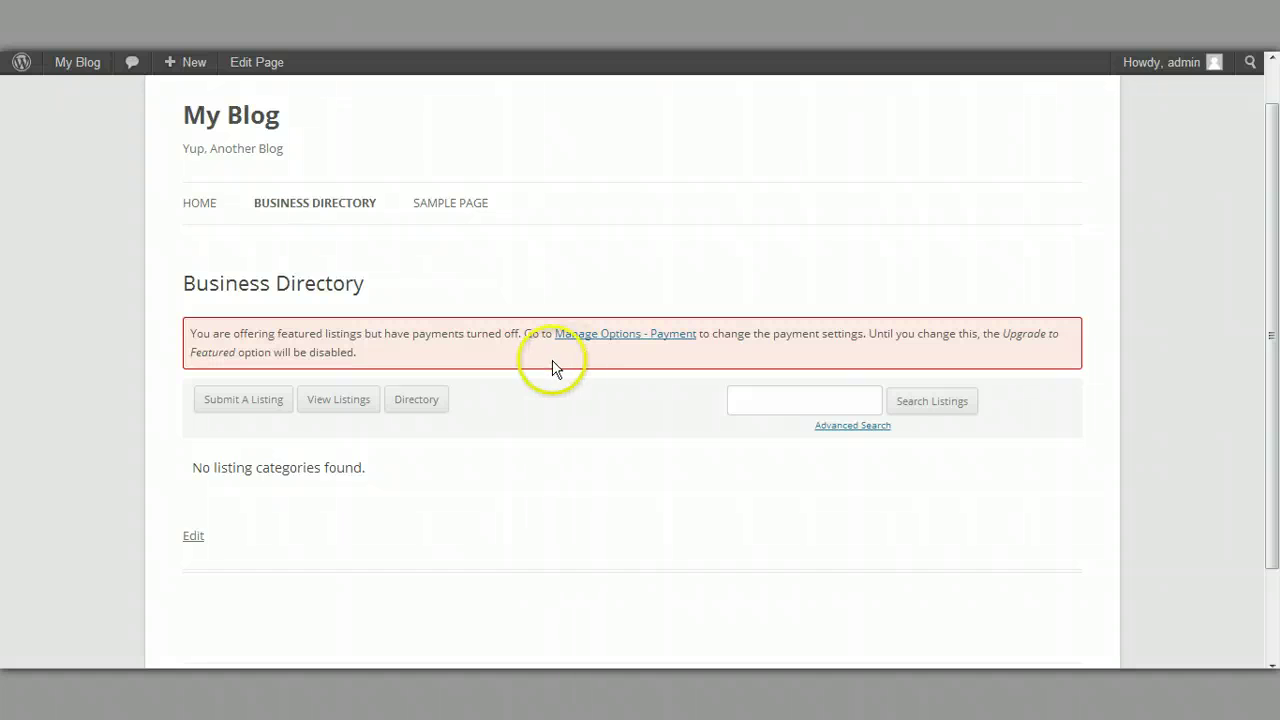
scroll(551, 368, "up", 1)
scroll(551, 368, "down", 1)
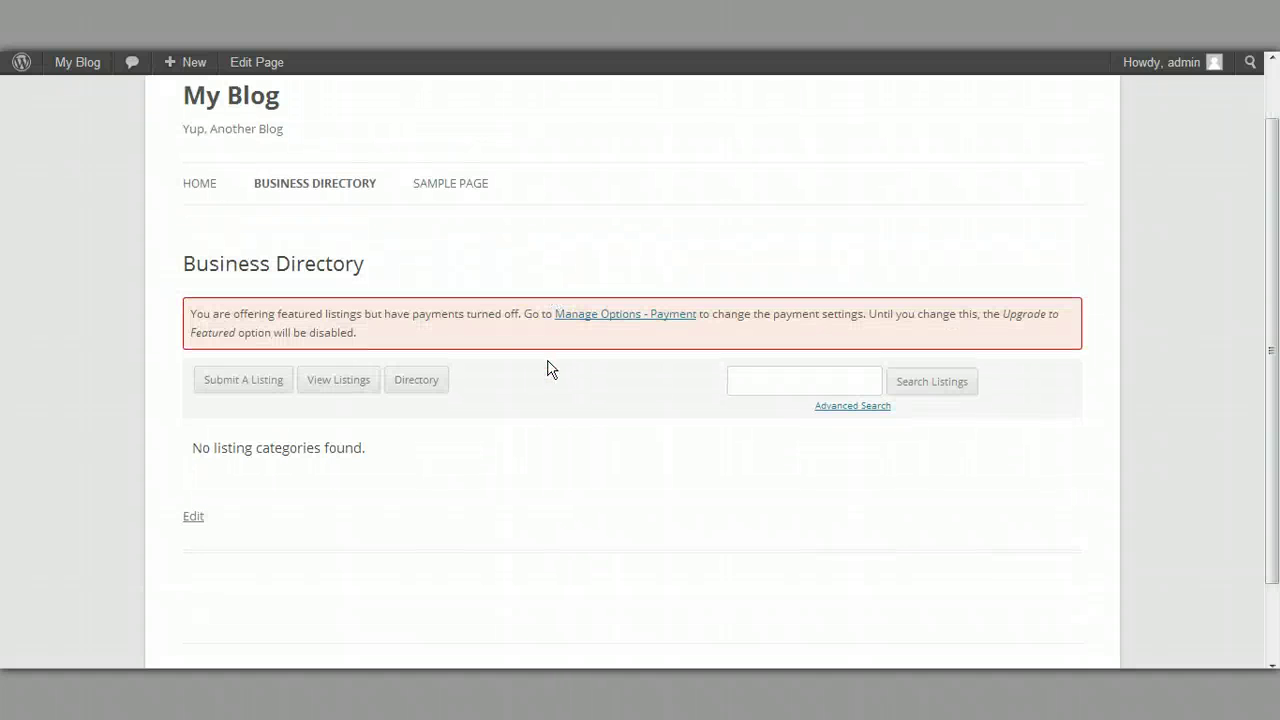
- View all directory listings on the public site and look over the Generic Pizza Place entry's details and tags
left_click(334, 386)
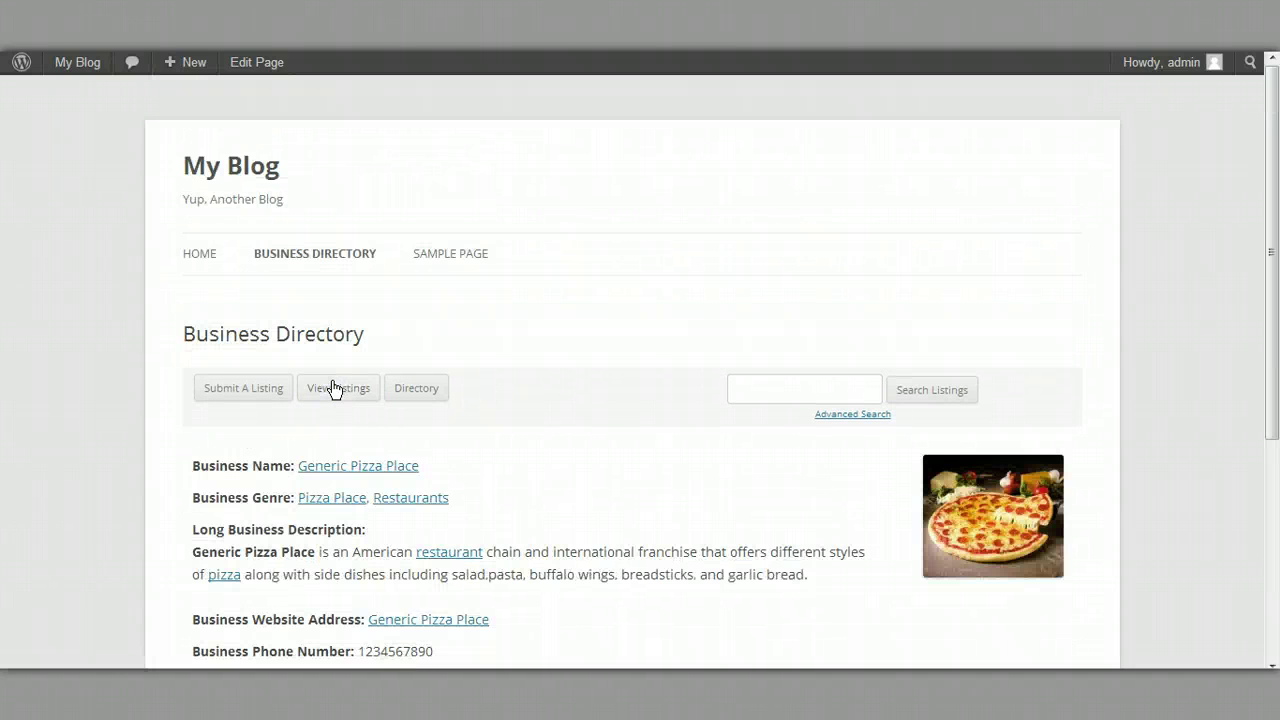
scroll(615, 285, "down", 3)
scroll(625, 267, "down", 1)
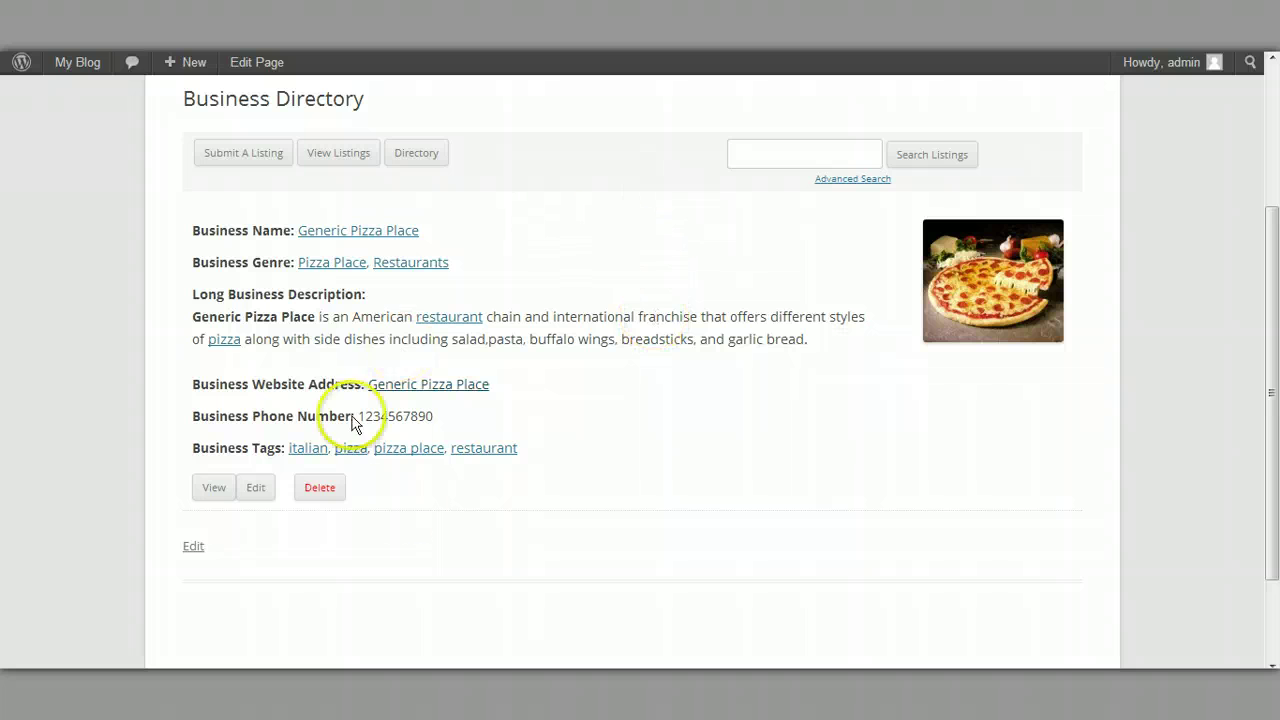
scroll(643, 443, "up", 2)
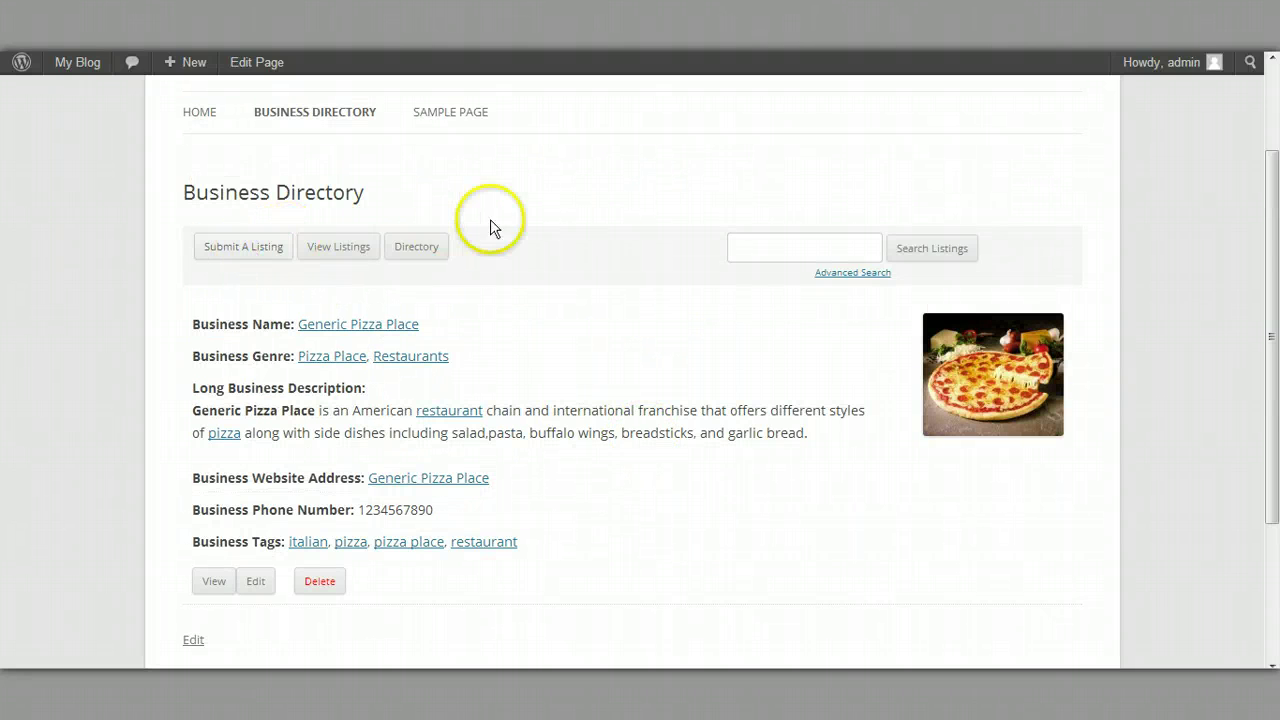
scroll(716, 65, "up", 3)
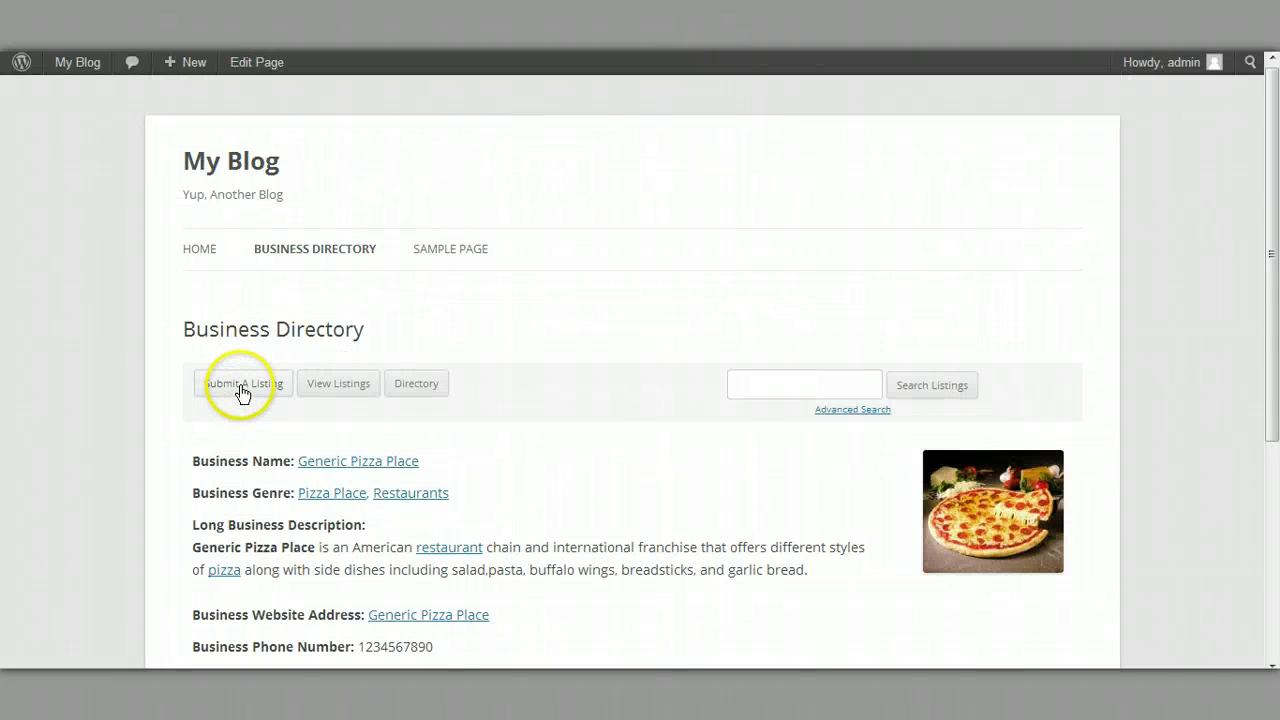
- Open the public Submit A Listing form and review its required and optional business fields
left_click(241, 393)
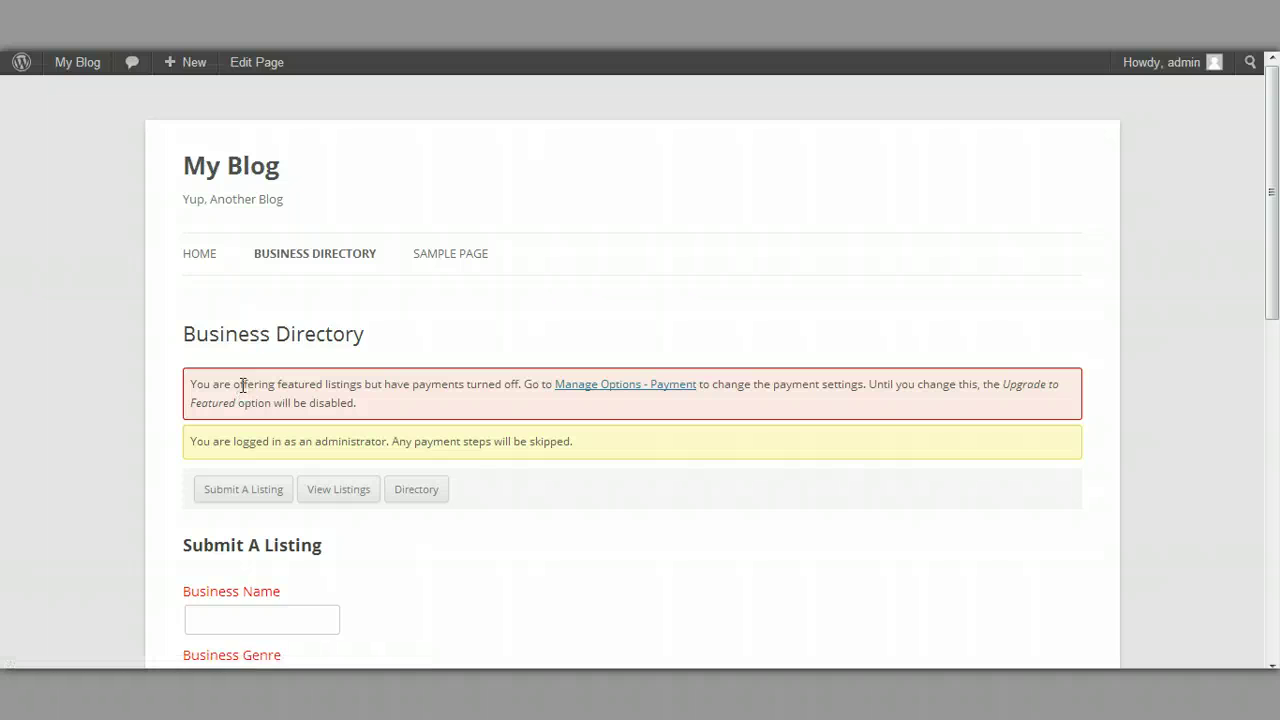
scroll(113, 376, "down", 3)
scroll(113, 376, "down", 5)
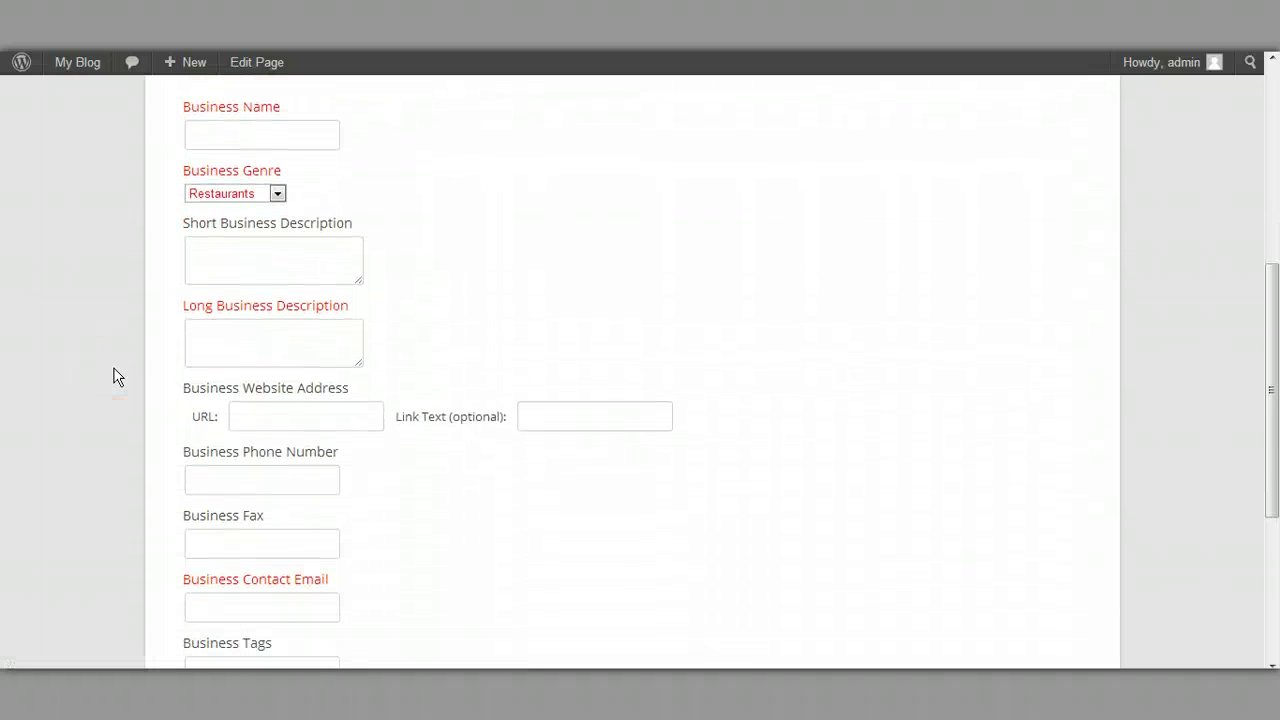
scroll(113, 376, "down", 5)
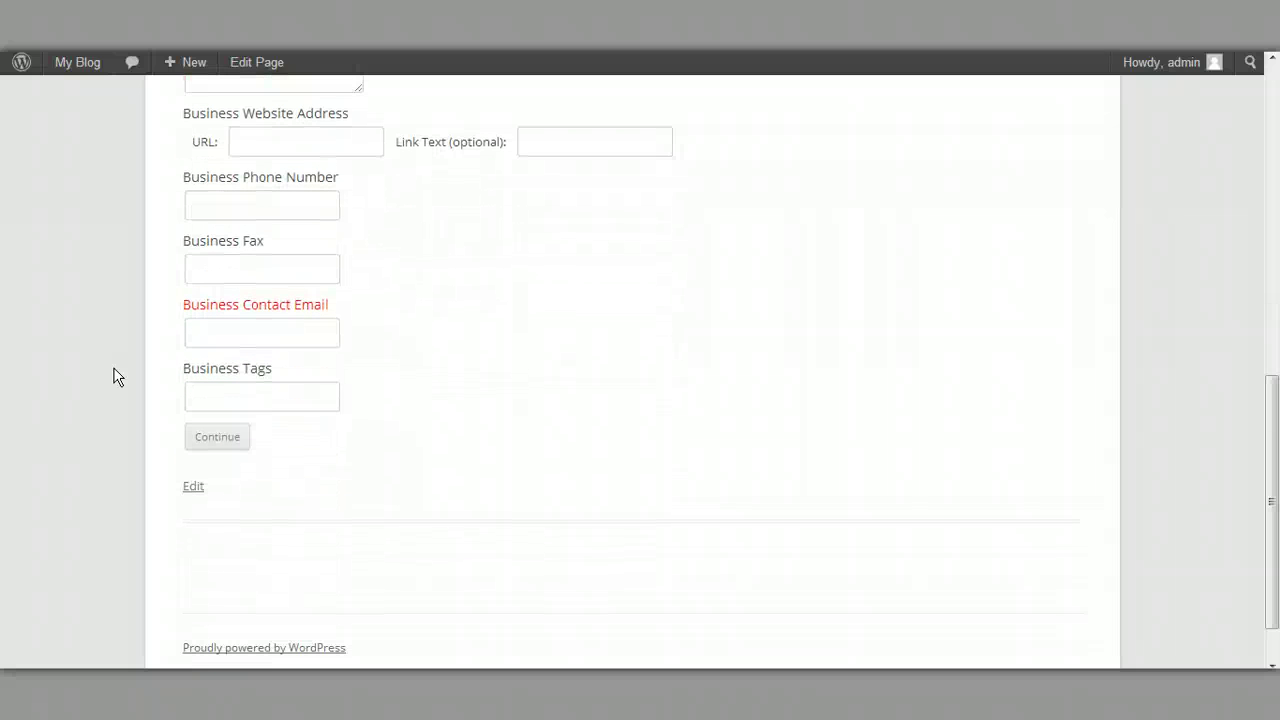
scroll(113, 376, "up", 7)
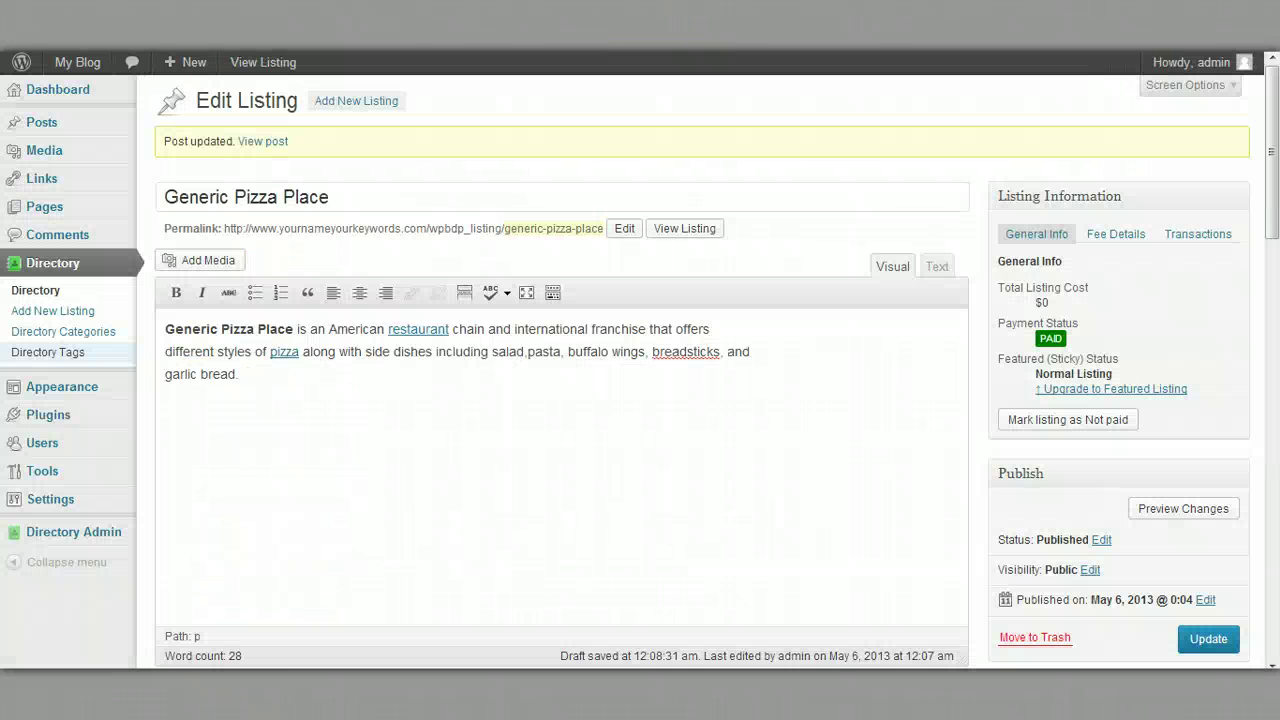
- Return to the site's admin area and review the directory's form fields, including their types, validators and display settings
mouse_move(126, 420)
mouse_move(92, 540)
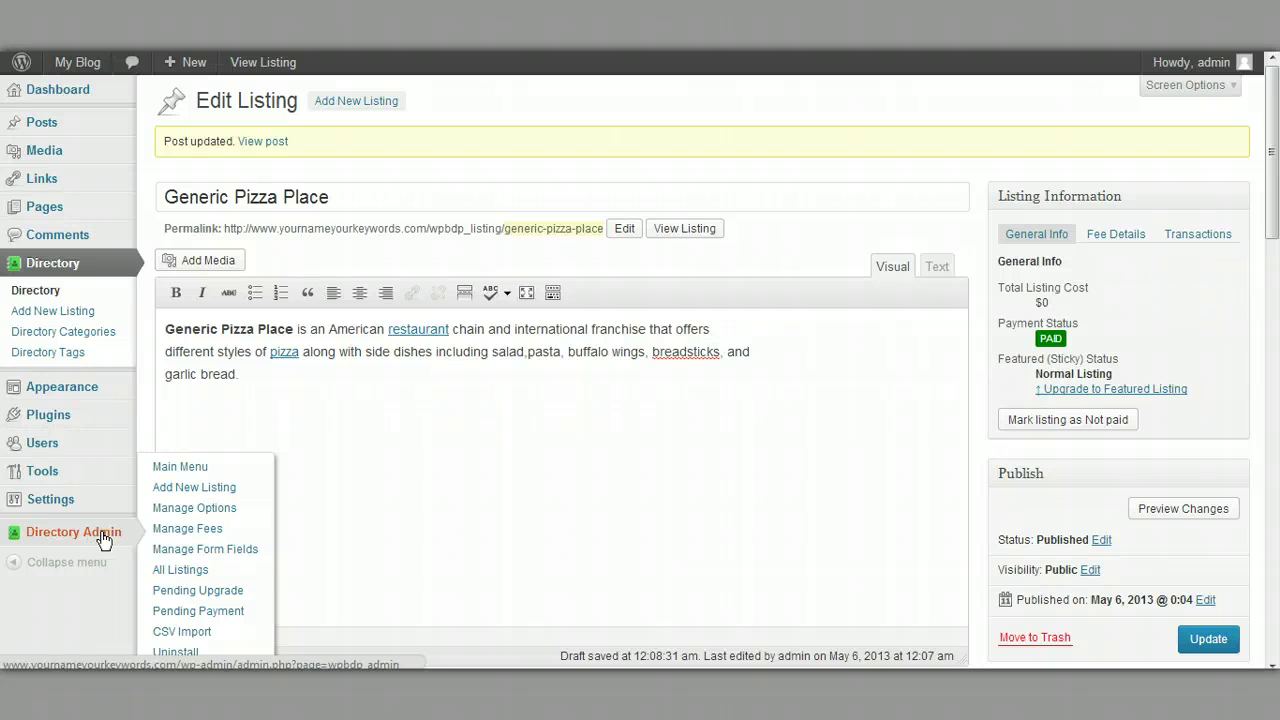
left_click(230, 552)
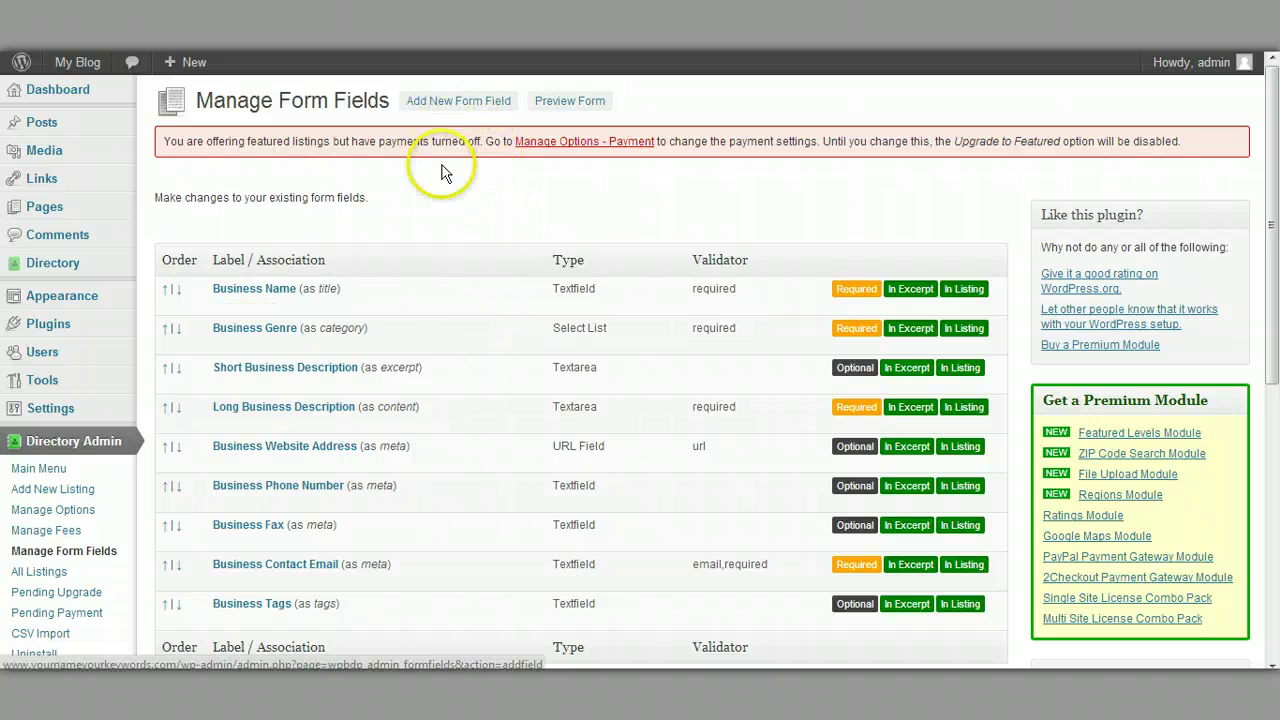
scroll(500, 335, "down", 1)
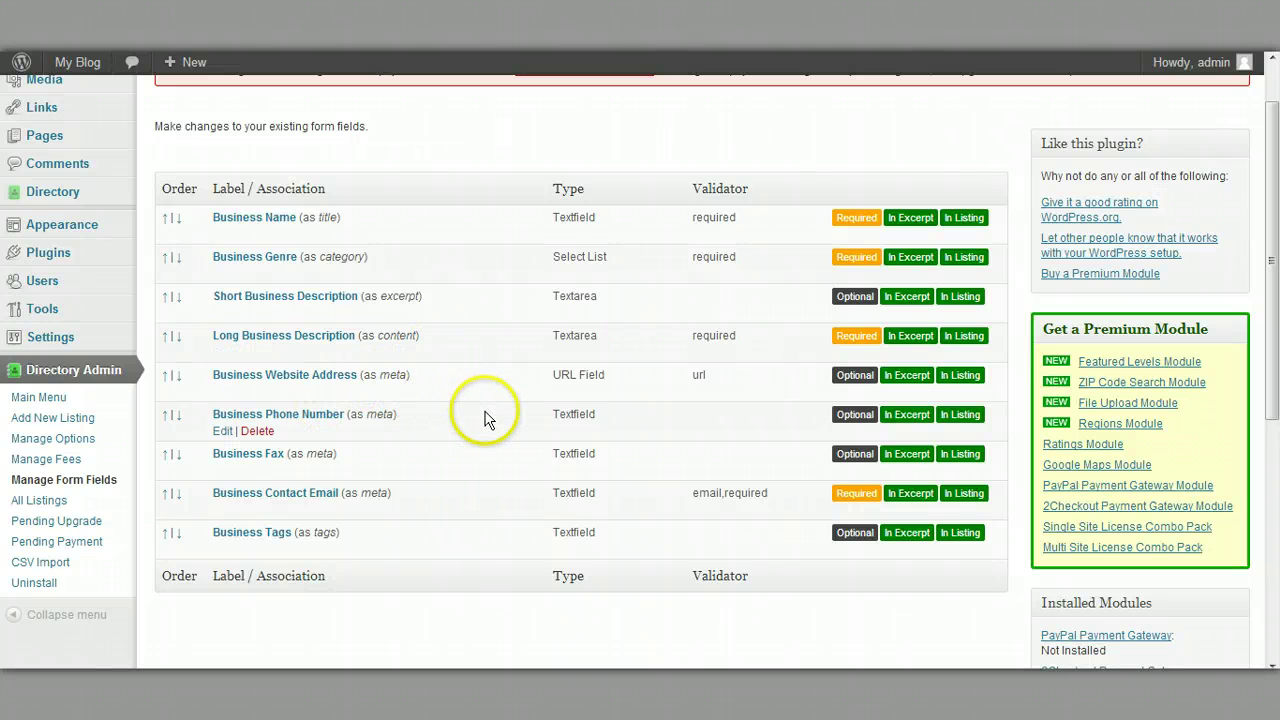
scroll(463, 437, "up", 1)
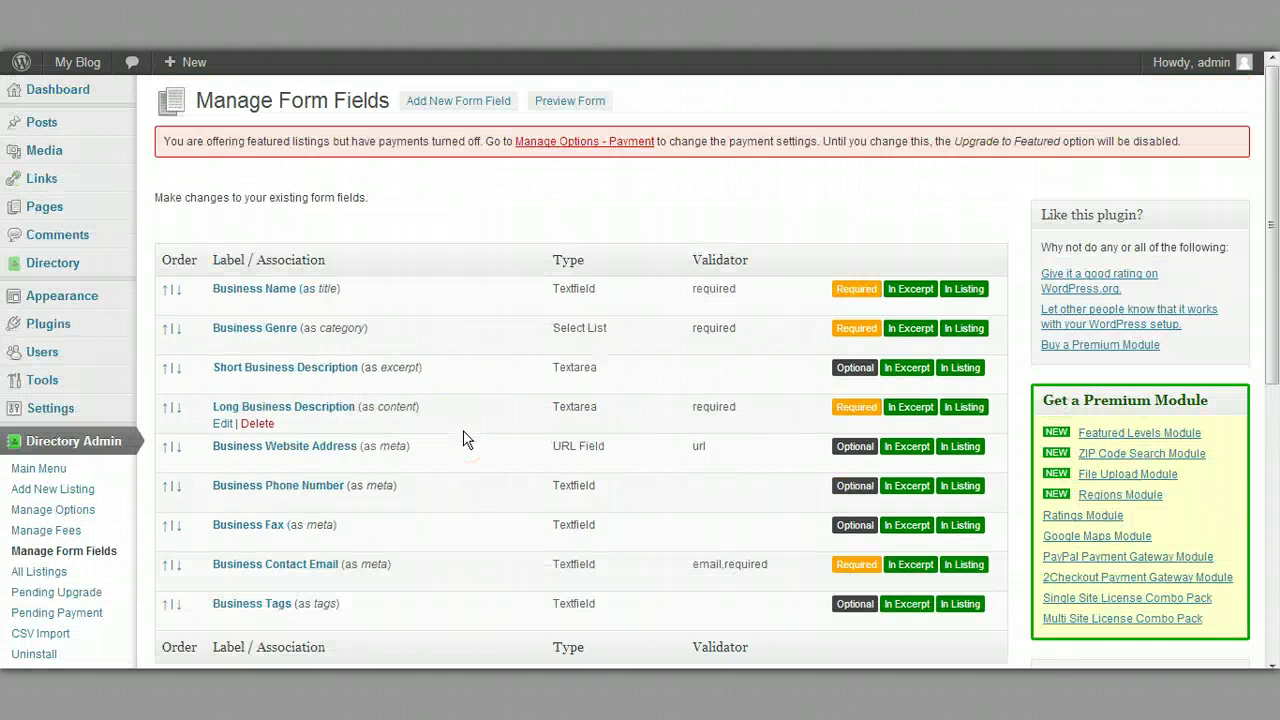